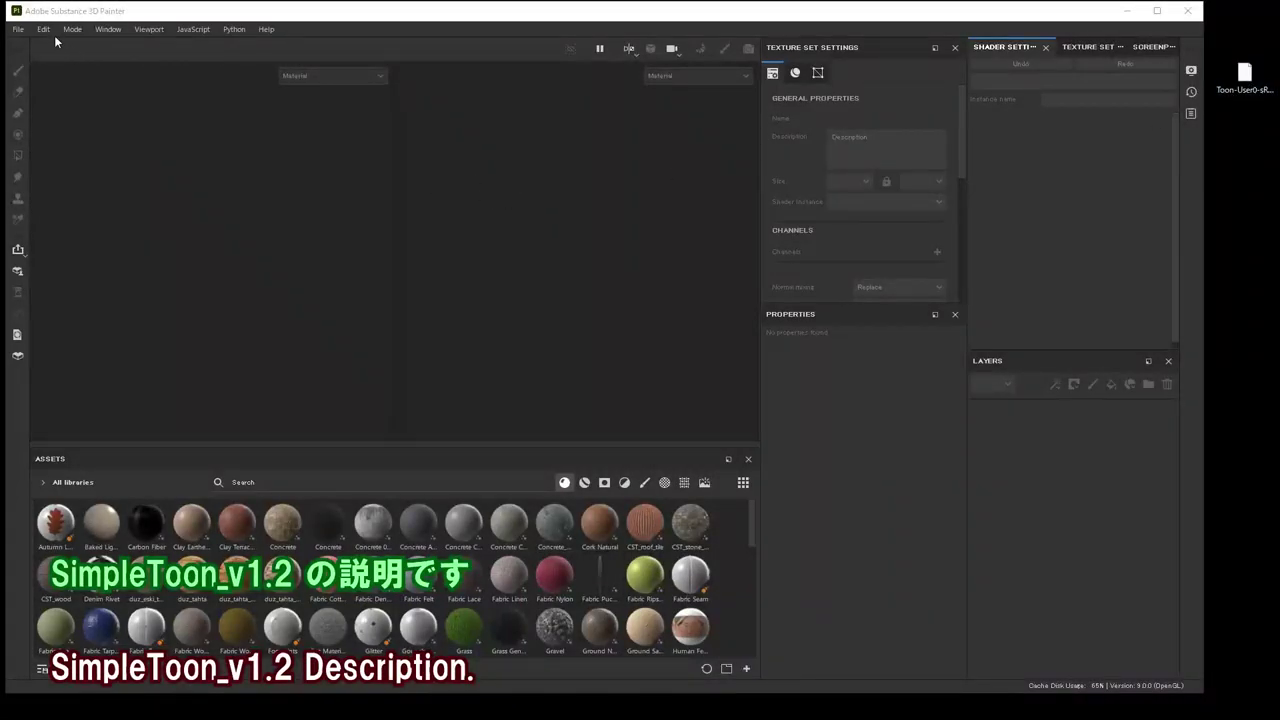
Open the JadeToad.spp sample project from the resources/samples folder
left_click(18, 29)
left_click(40, 94)
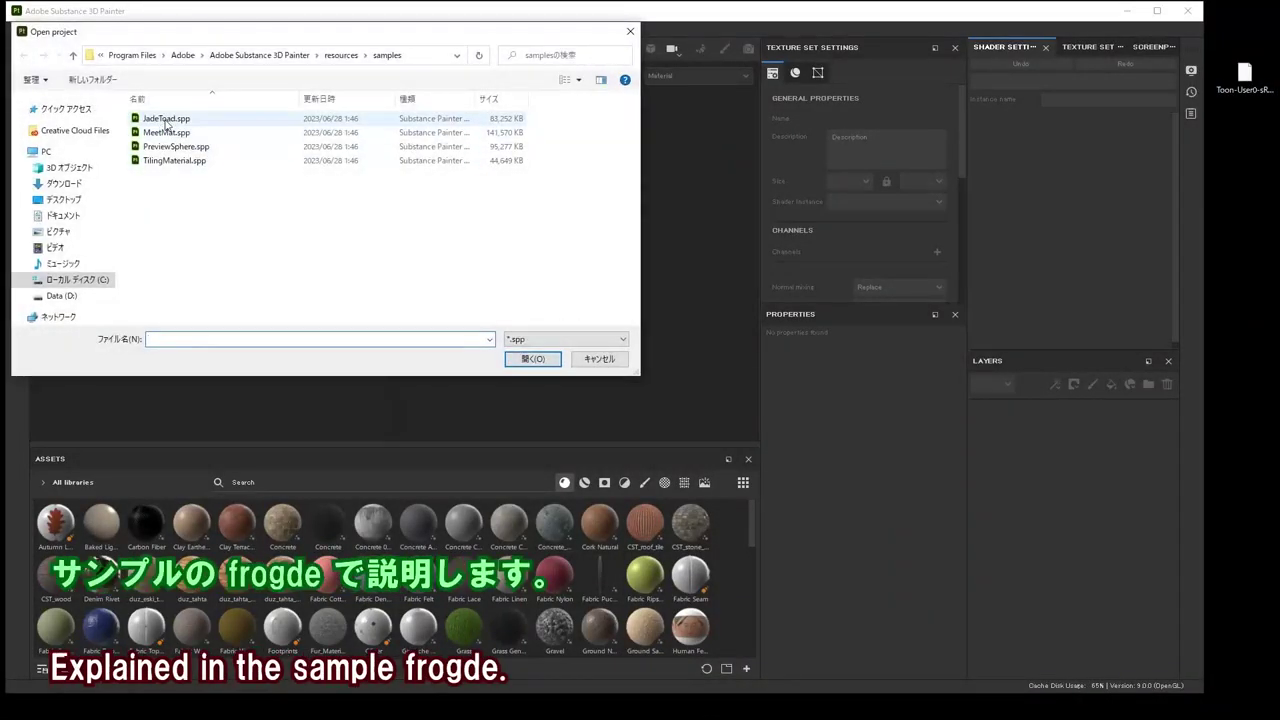
double_click(165, 121)
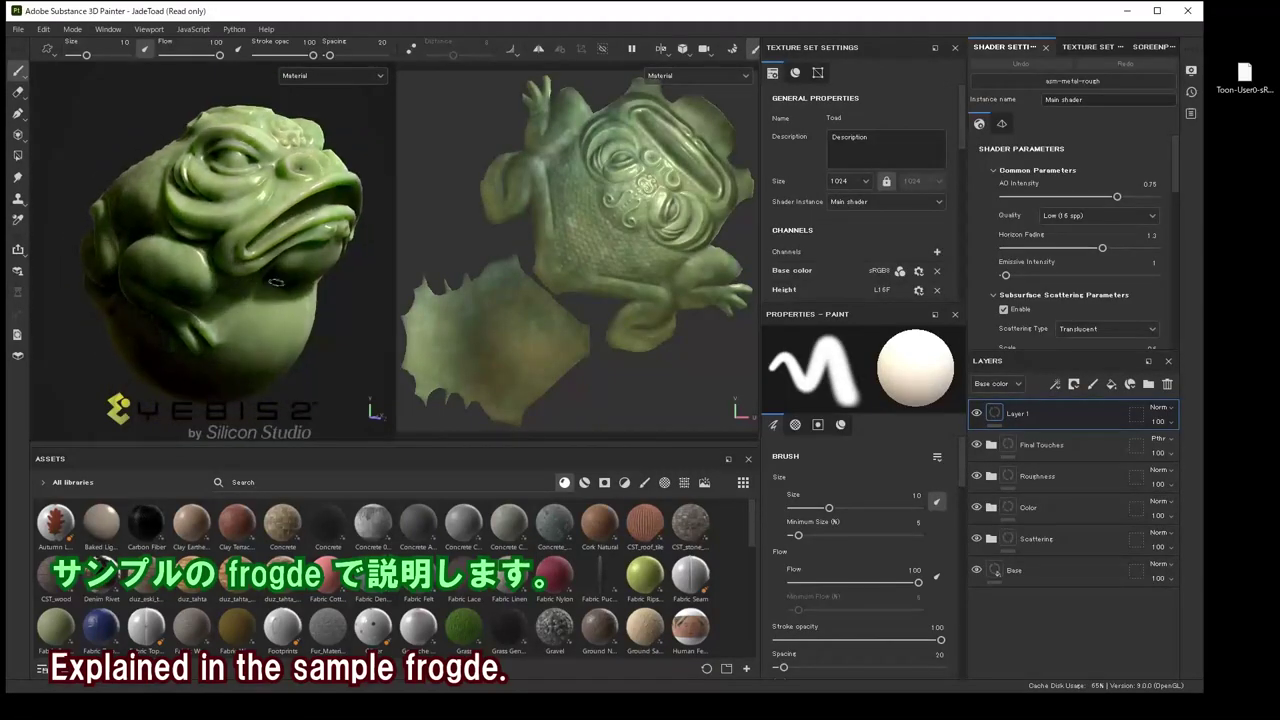
Uncheck Shadows under Environment in the viewport Display Settings
left_click(1191, 71)
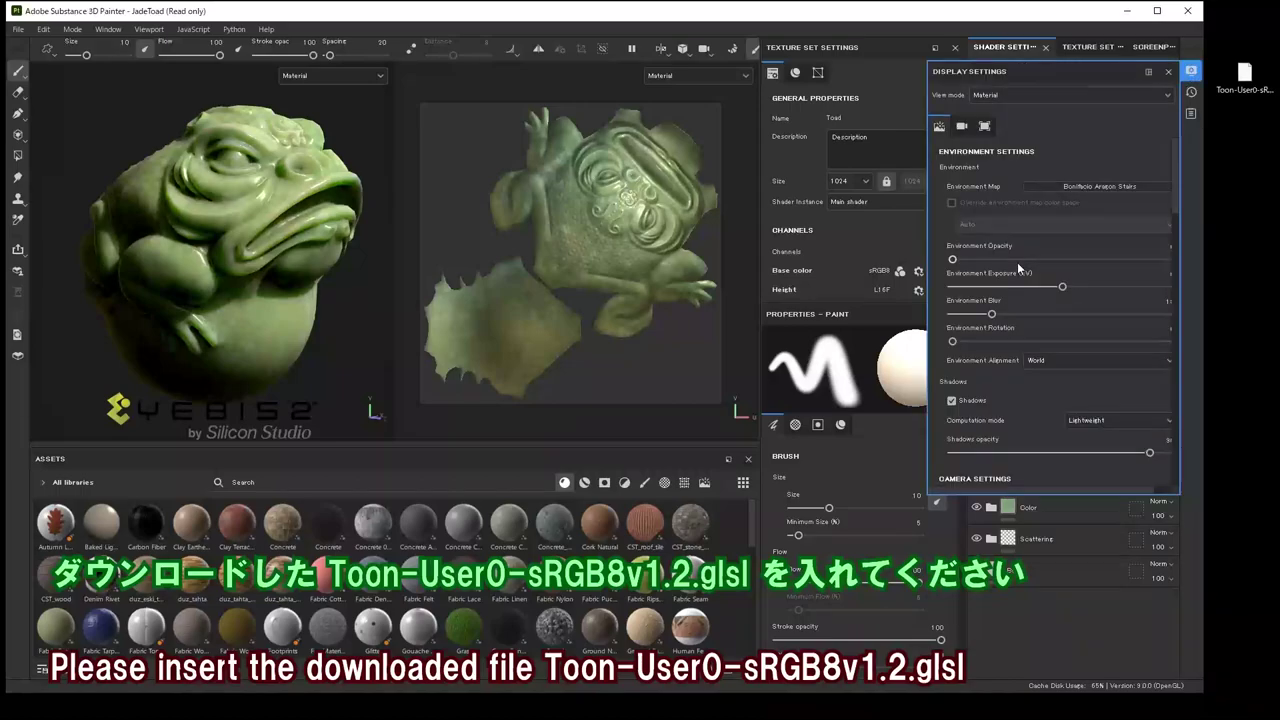
scroll(1000, 262, "down", 3)
scroll(973, 260, "down", 2)
scroll(972, 300, "down", 2)
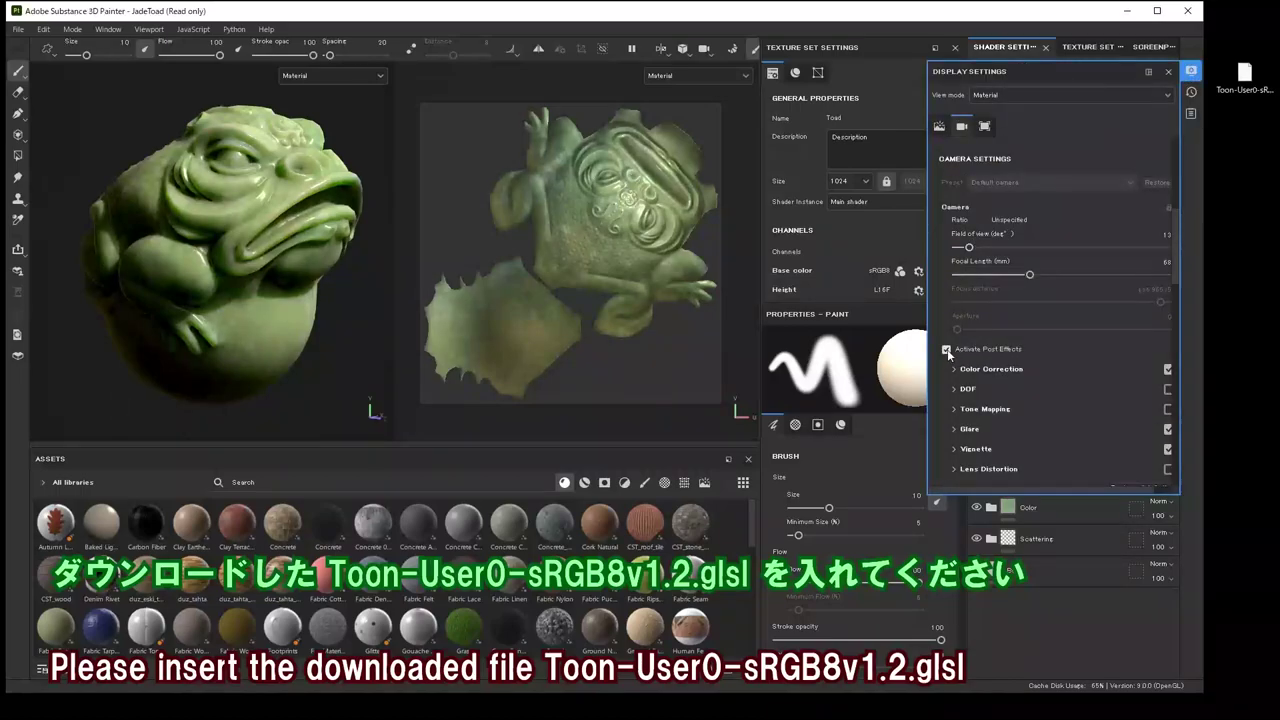
scroll(975, 300, "up", 2)
scroll(977, 289, "up", 2)
left_click(970, 240)
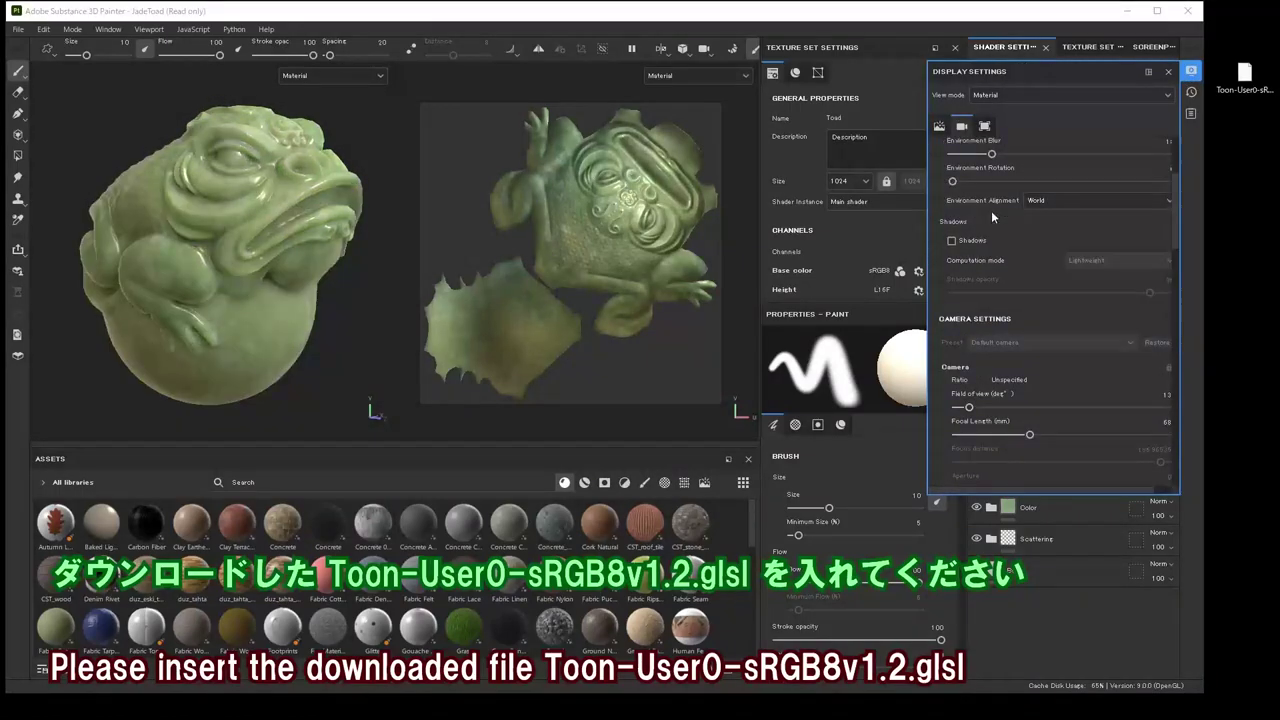
left_click(1191, 71)
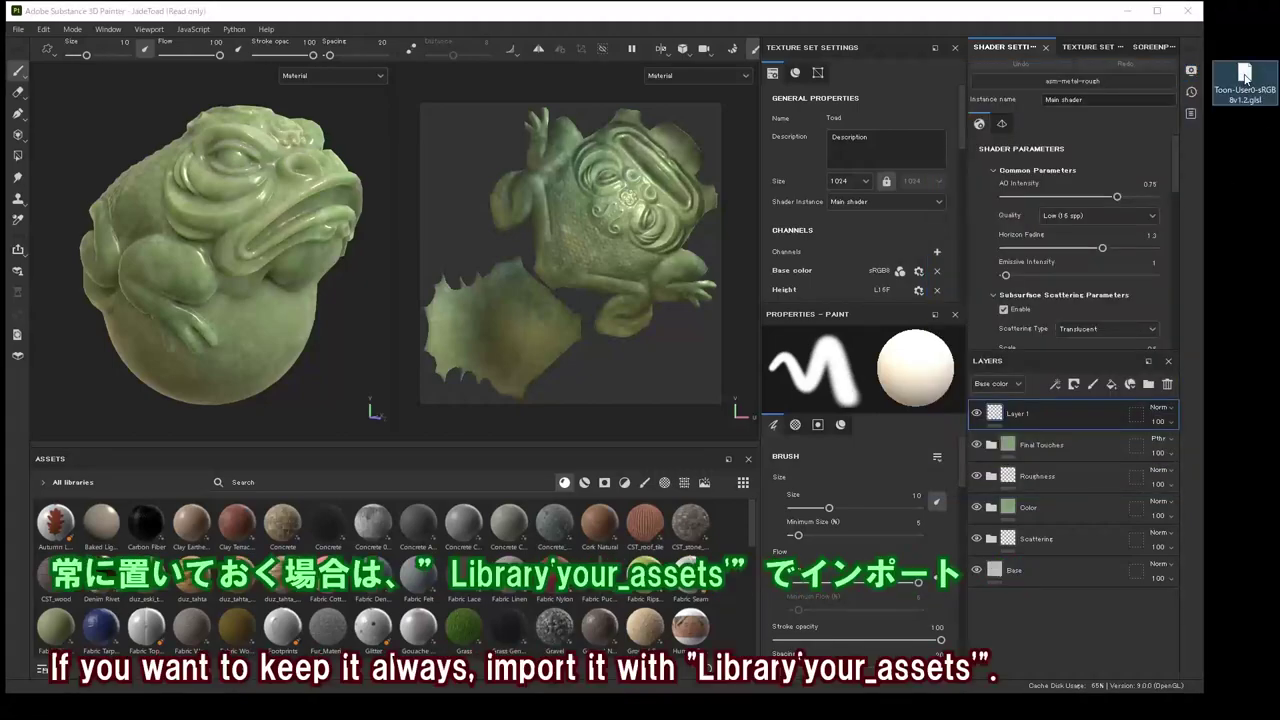
Import Toon-User0-sRGB8v1.2.glsl as a shader into the your_assets library
left_click_drag(1246, 78, 550, 555)
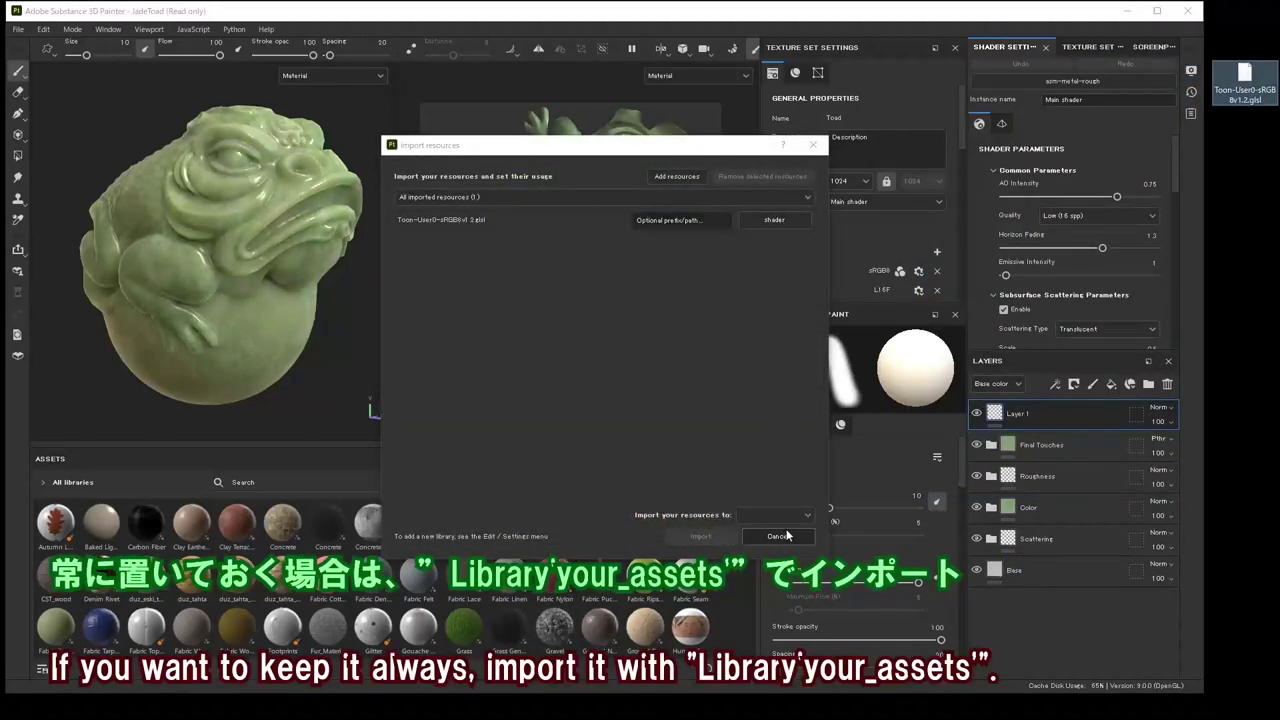
left_click(776, 515)
left_click(766, 559)
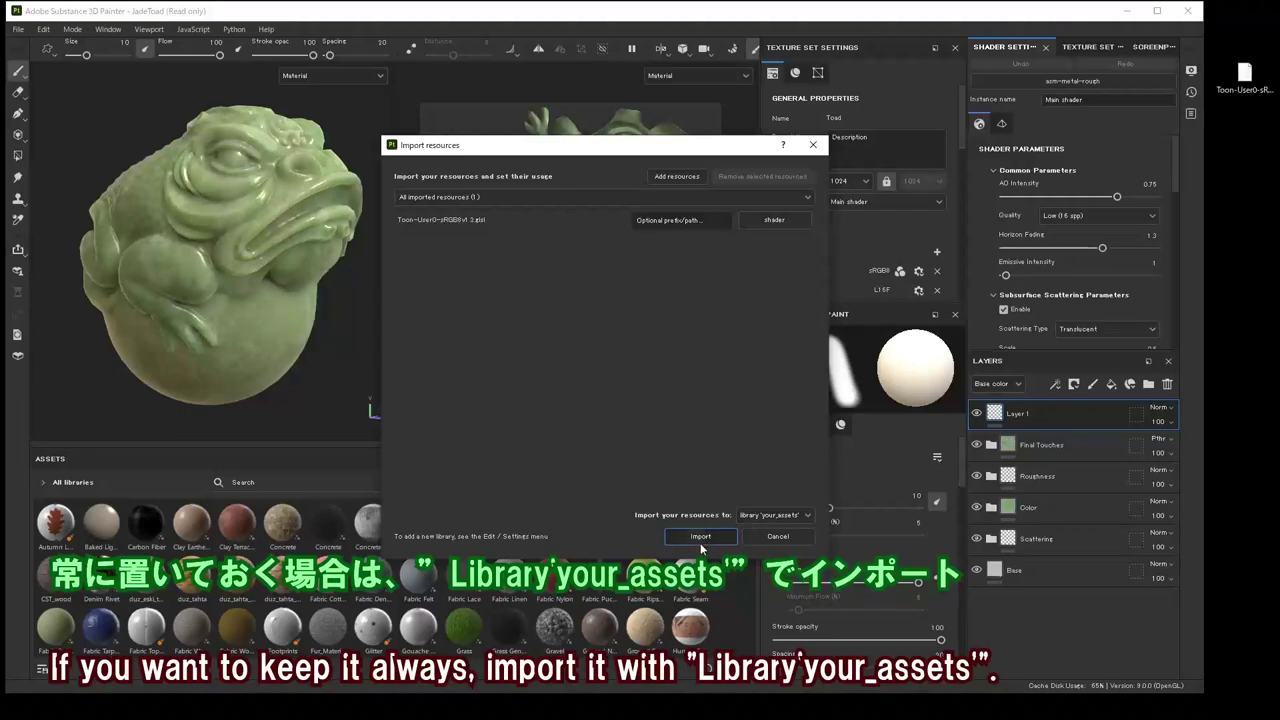
left_click(697, 532)
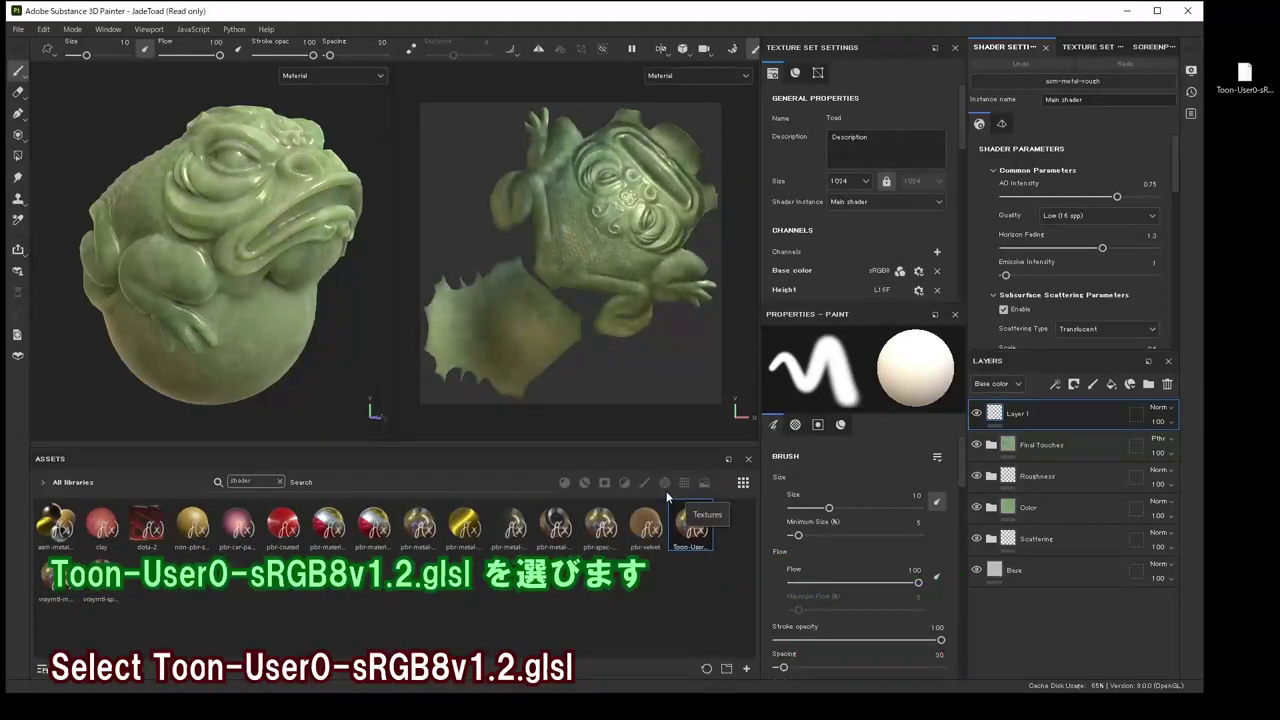
Assign Toon-User0-sRGB8v1.2 as the main shader instance and maximize the window
left_click(685, 486)
left_click(1130, 88)
mouse_move(1250, 208)
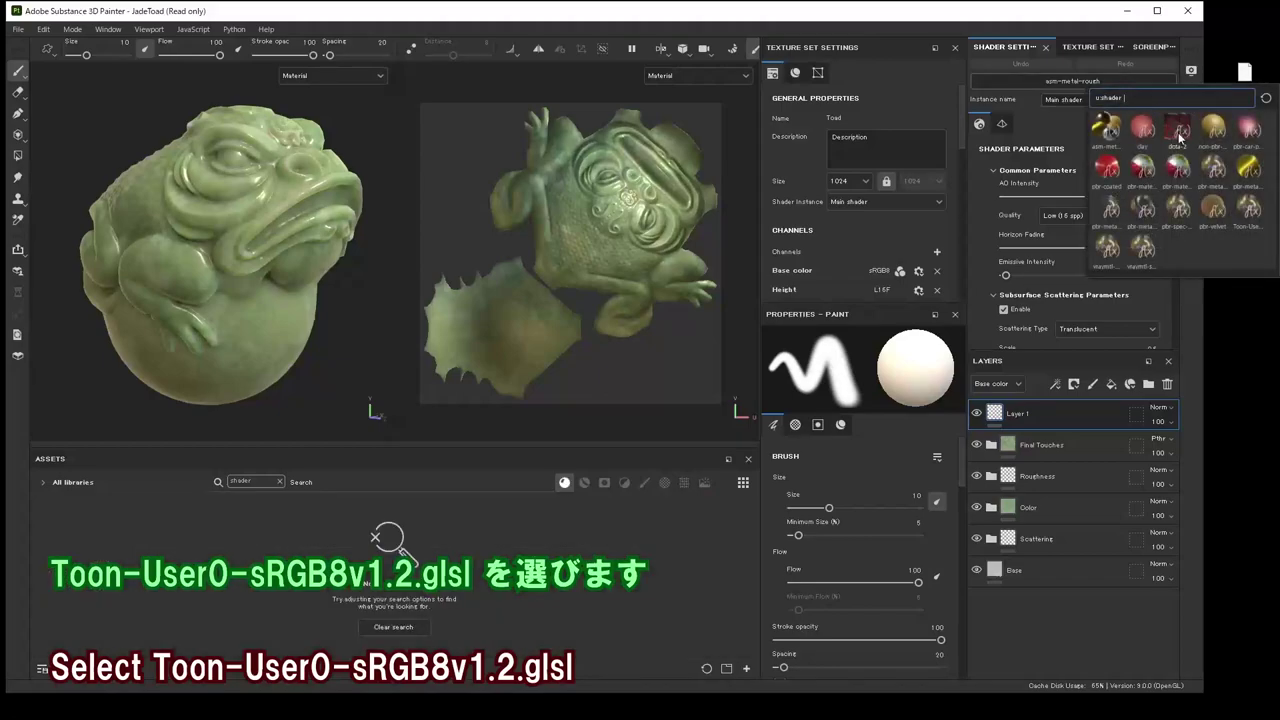
left_click(1250, 208)
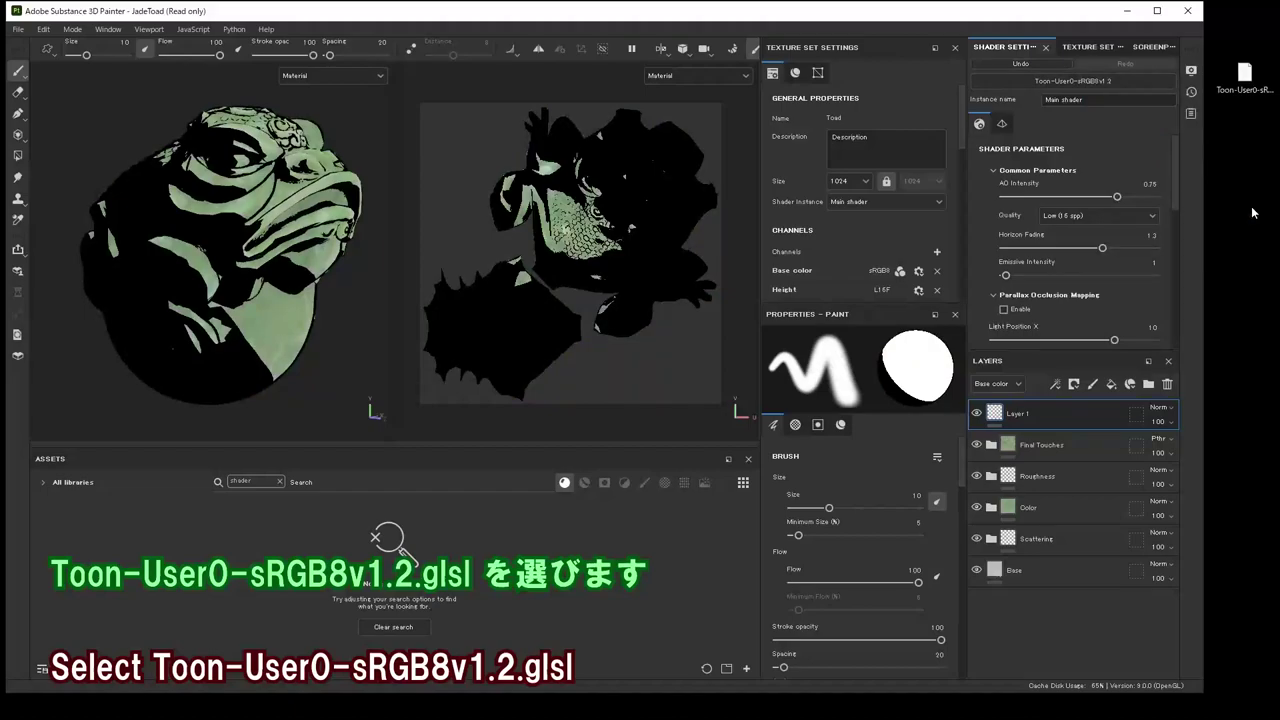
left_click(1160, 11)
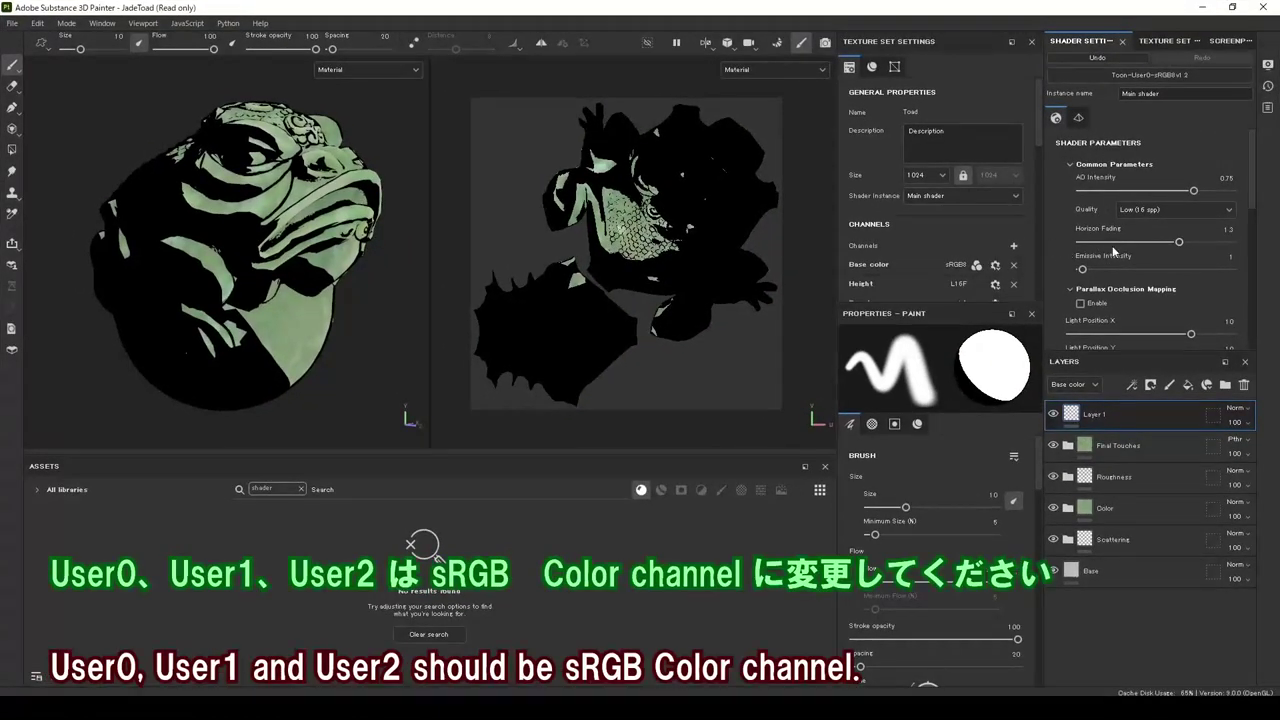
Collapse Common Parameters and Parallax Occlusion Mapping, then scroll down to the texture set's Channels
left_click(1069, 165)
left_click(1070, 185)
scroll(1155, 201, "down", 2)
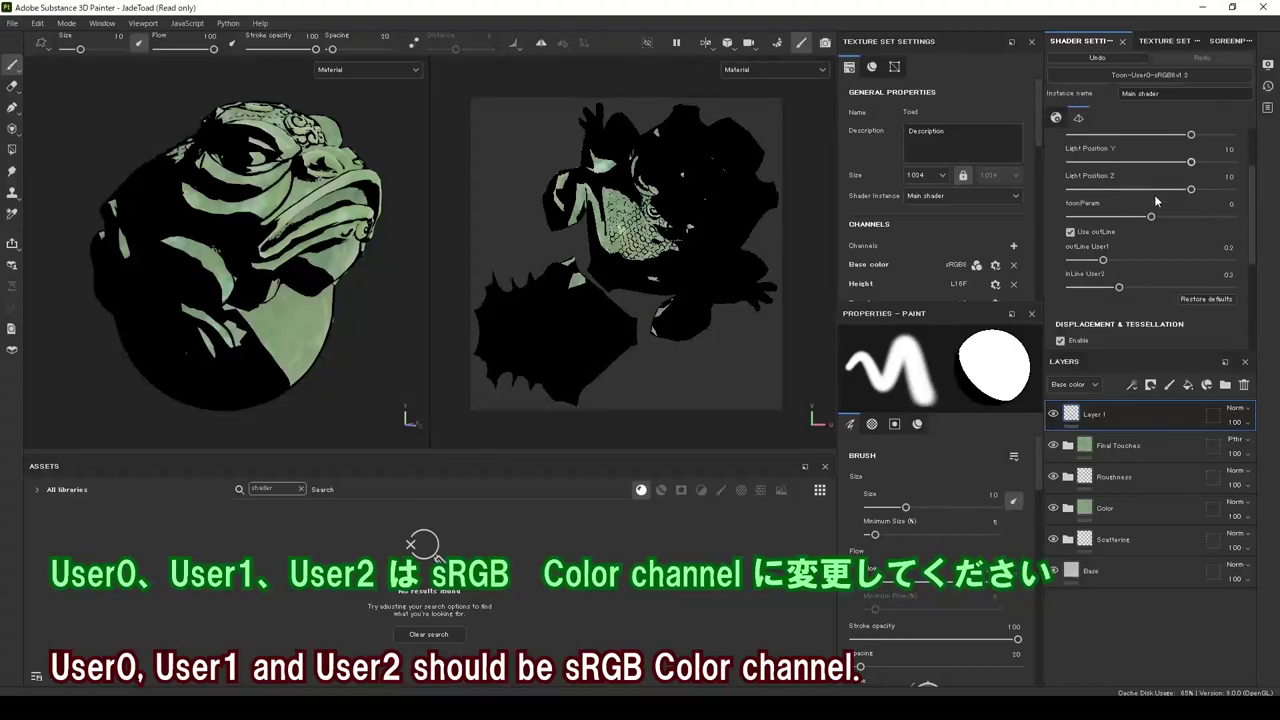
left_click_drag(1248, 185, 1256, 180)
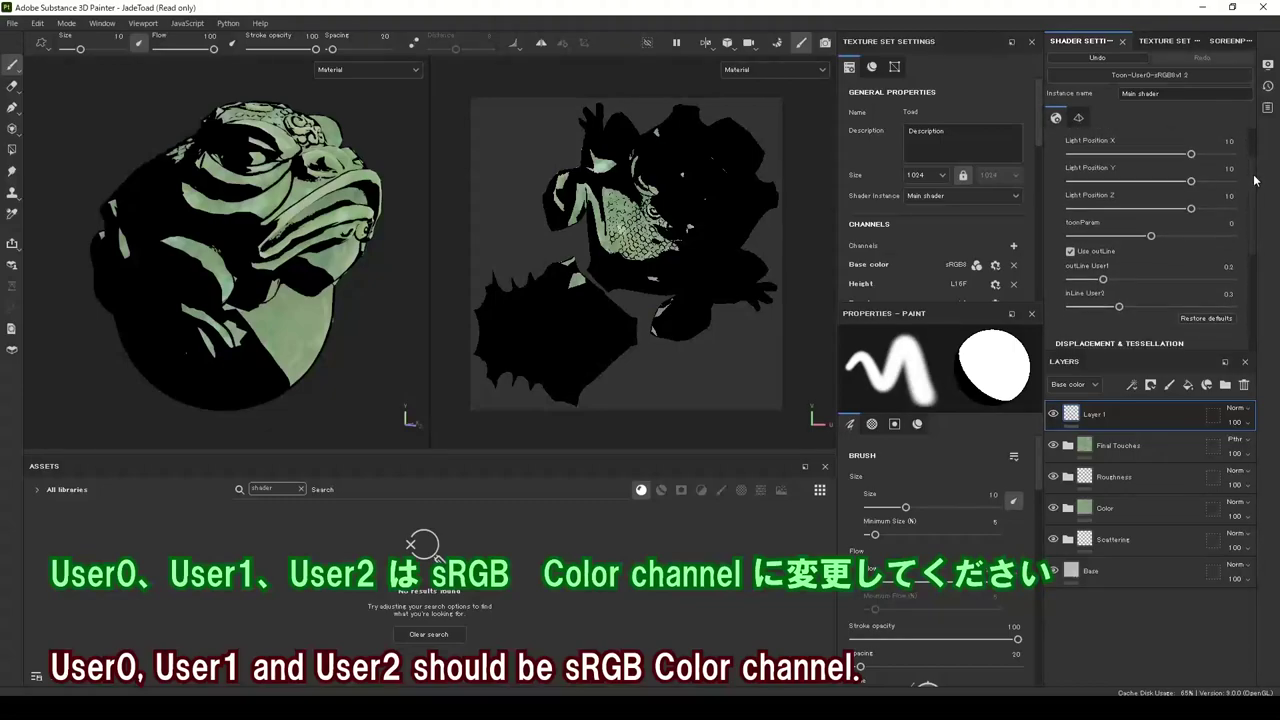
scroll(1102, 340, "down", 3)
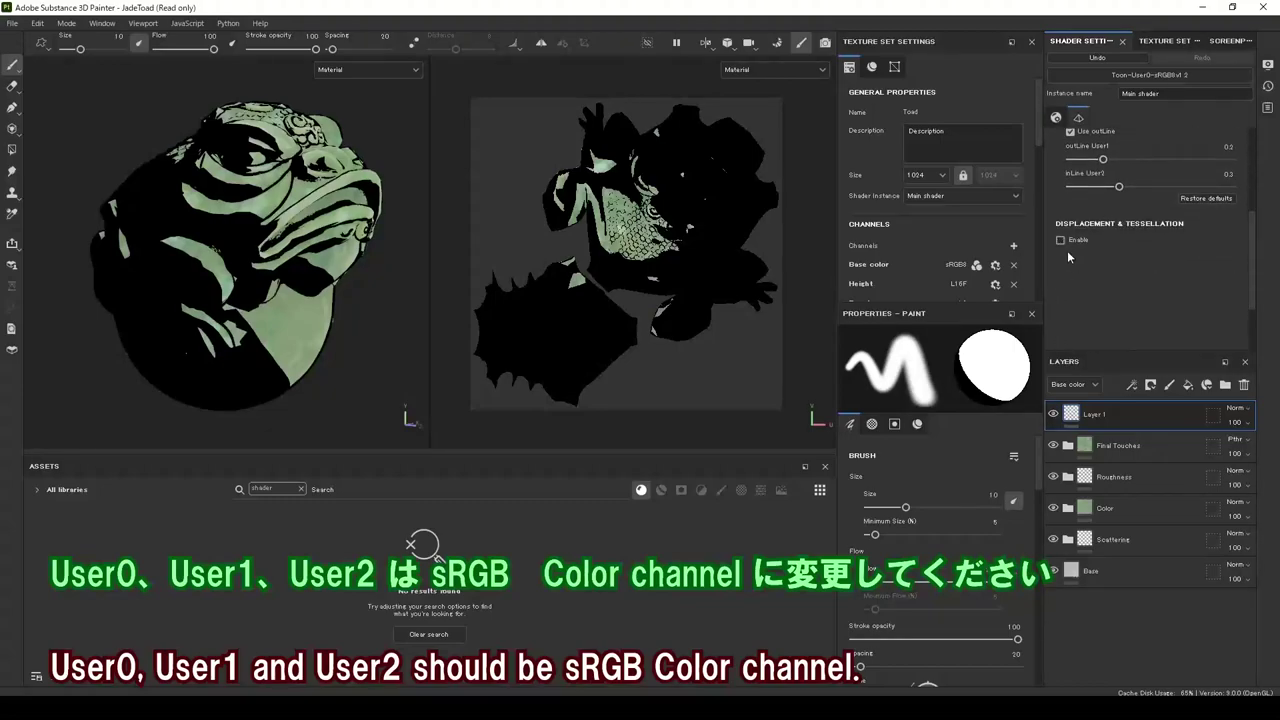
left_click_drag(1250, 250, 1254, 204)
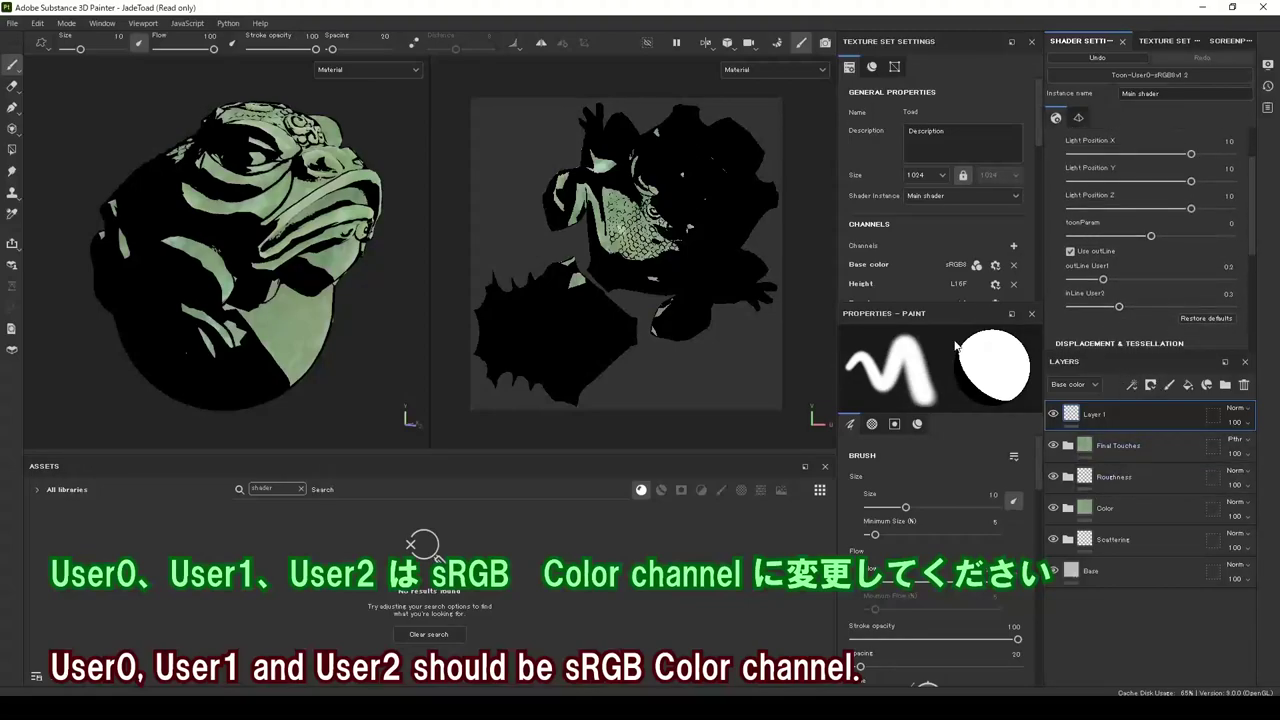
scroll(953, 241, "down", 2)
scroll(965, 297, "down", 1)
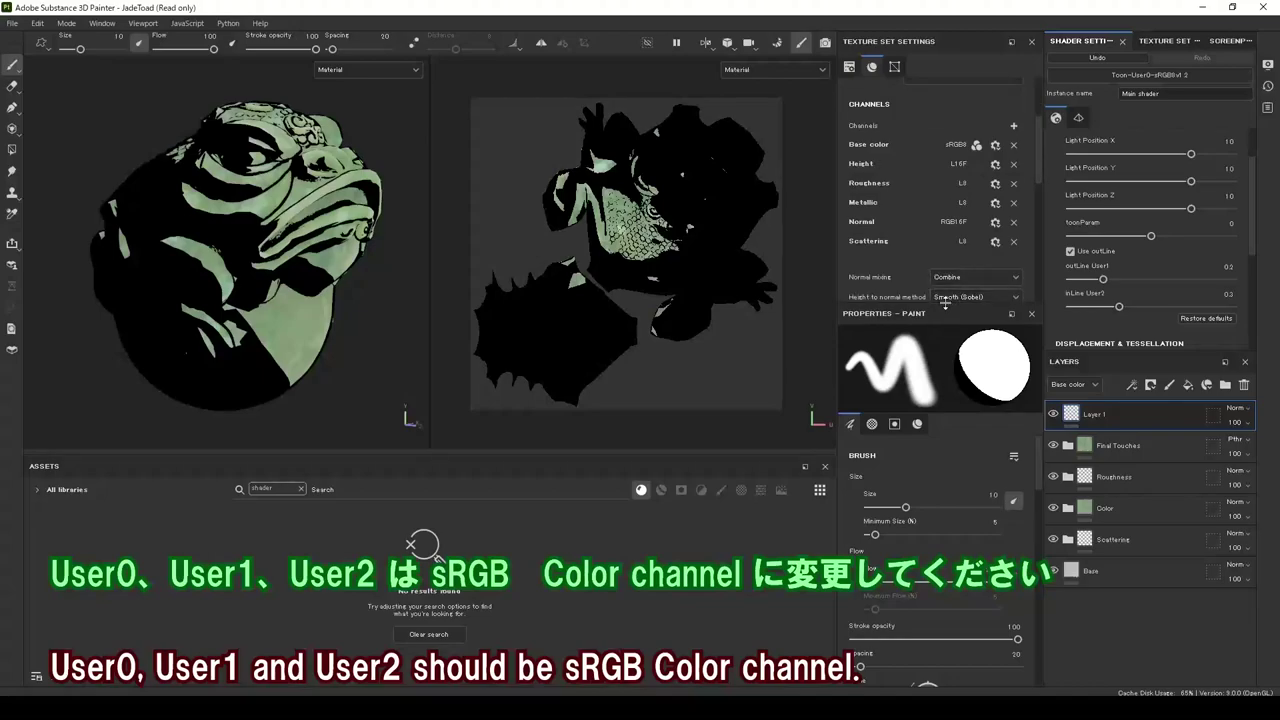
Add User0, User1 and User2 channels to the texture set
left_click_drag(945, 303, 945, 409)
left_click(1013, 126)
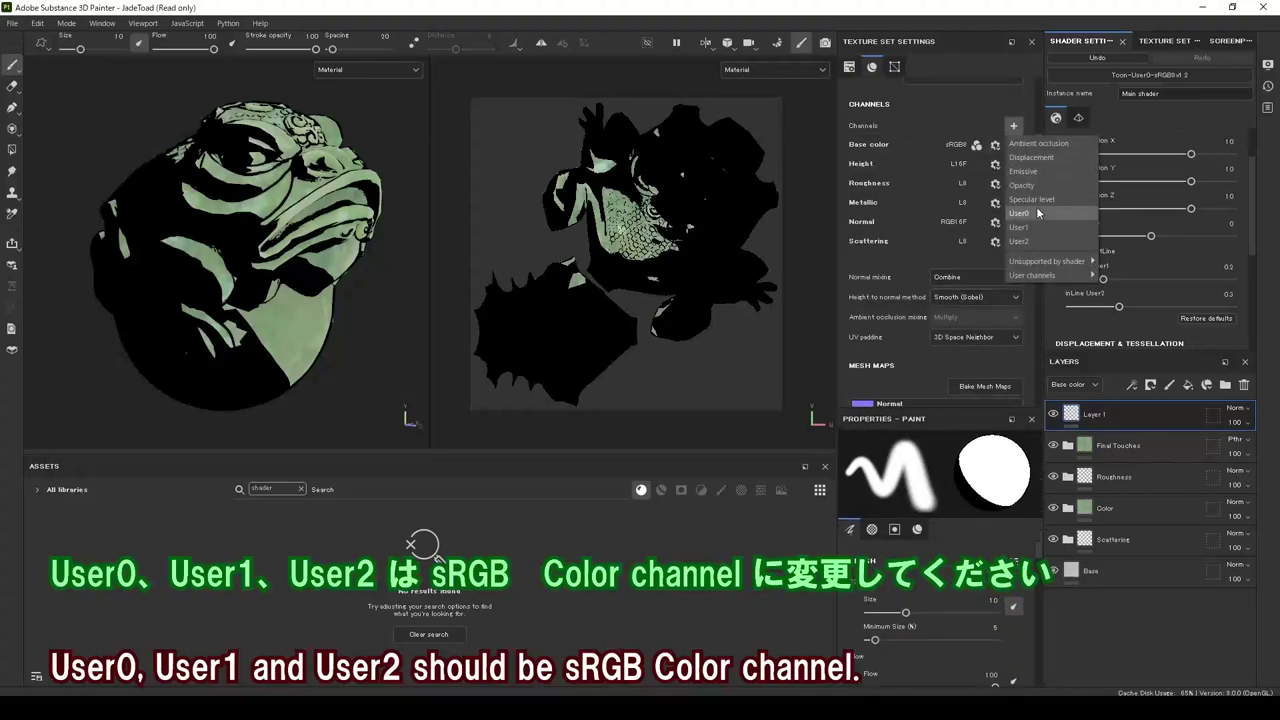
left_click(1034, 213)
left_click(1013, 126)
left_click(1032, 191)
left_click(1013, 126)
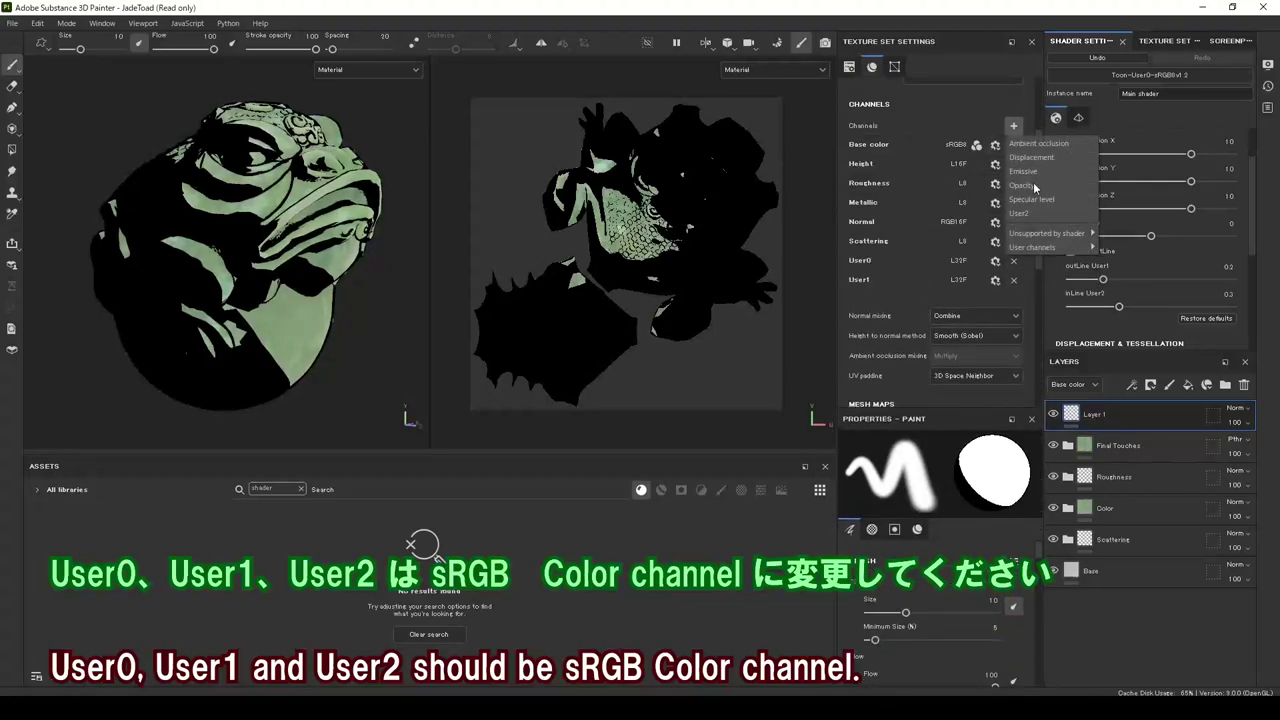
left_click(1034, 216)
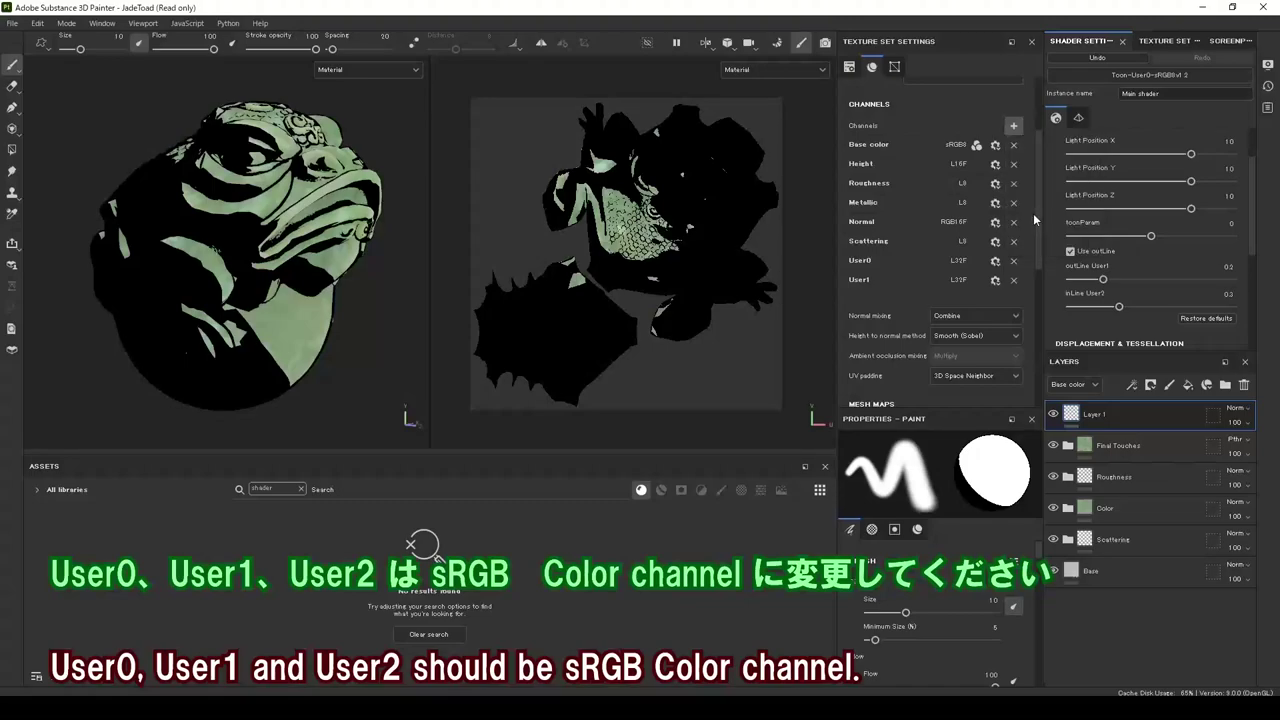
Set the User0, User1 and User2 channel formats to sRGB8
left_click(993, 266)
left_click(1000, 264)
left_click(995, 280)
left_click(1001, 290)
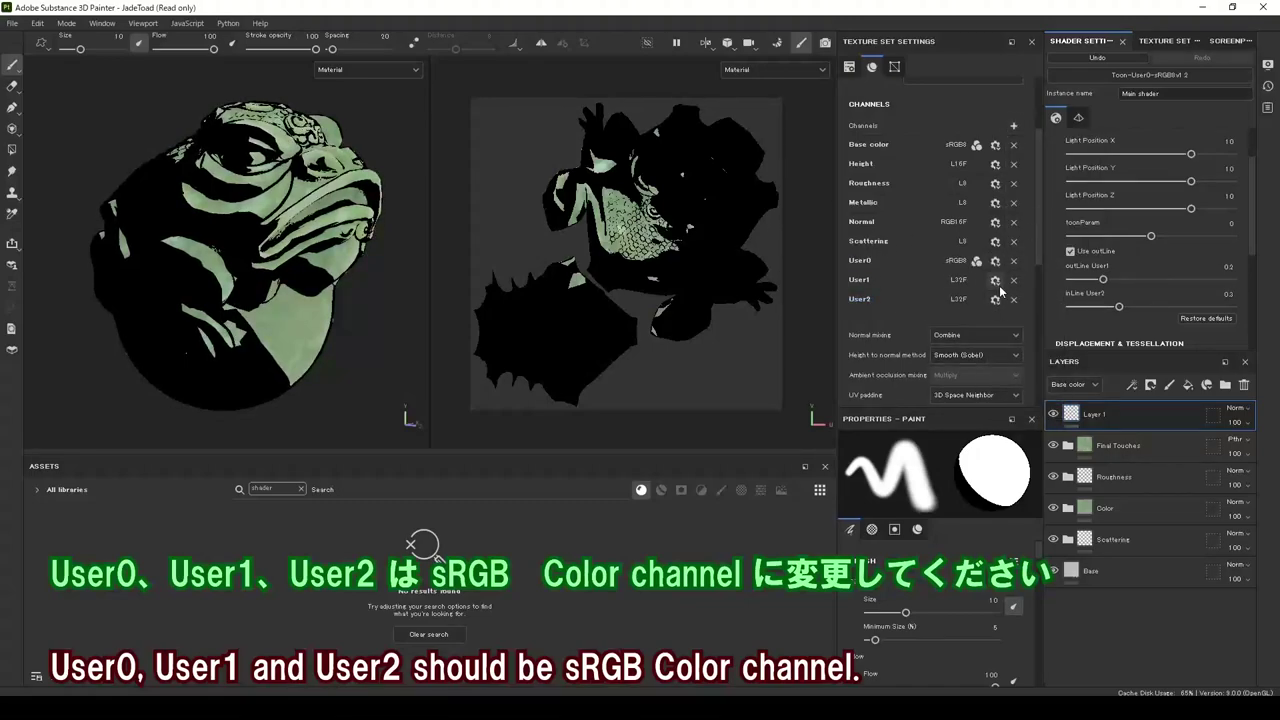
left_click(996, 281)
left_click(1018, 298)
left_click(995, 299)
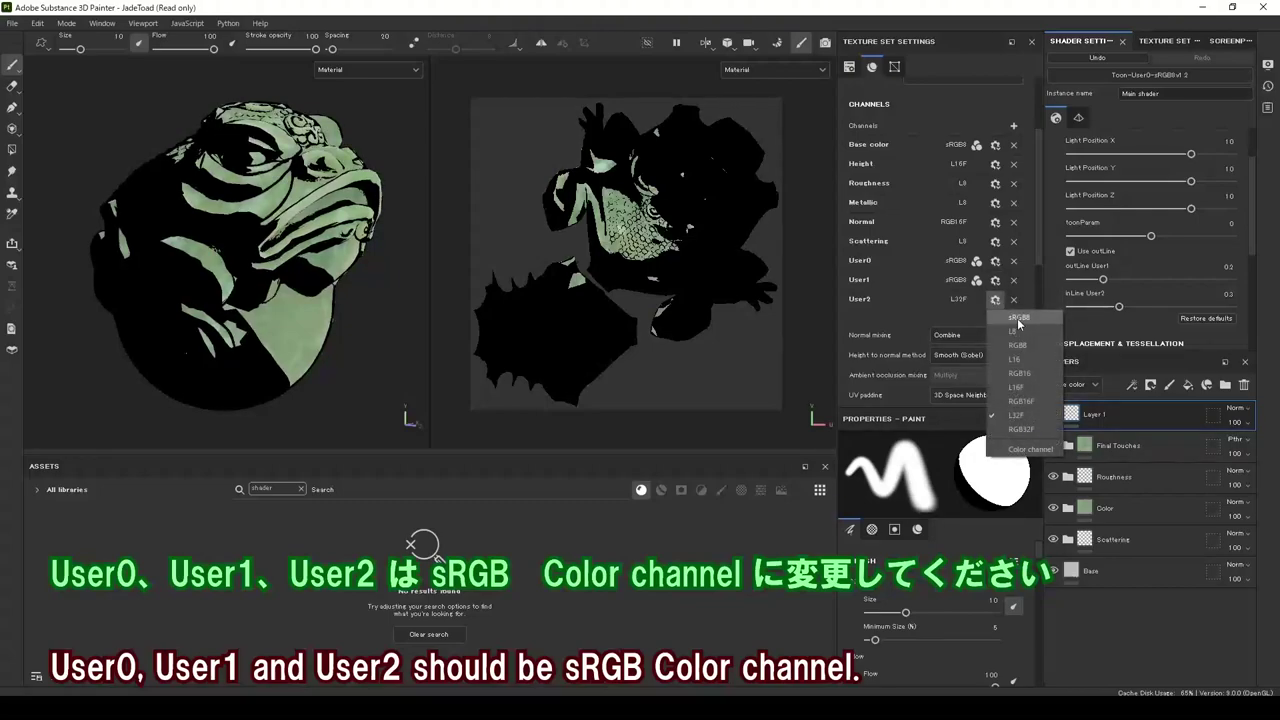
left_click(1019, 318)
left_click(995, 299)
left_click(1030, 449)
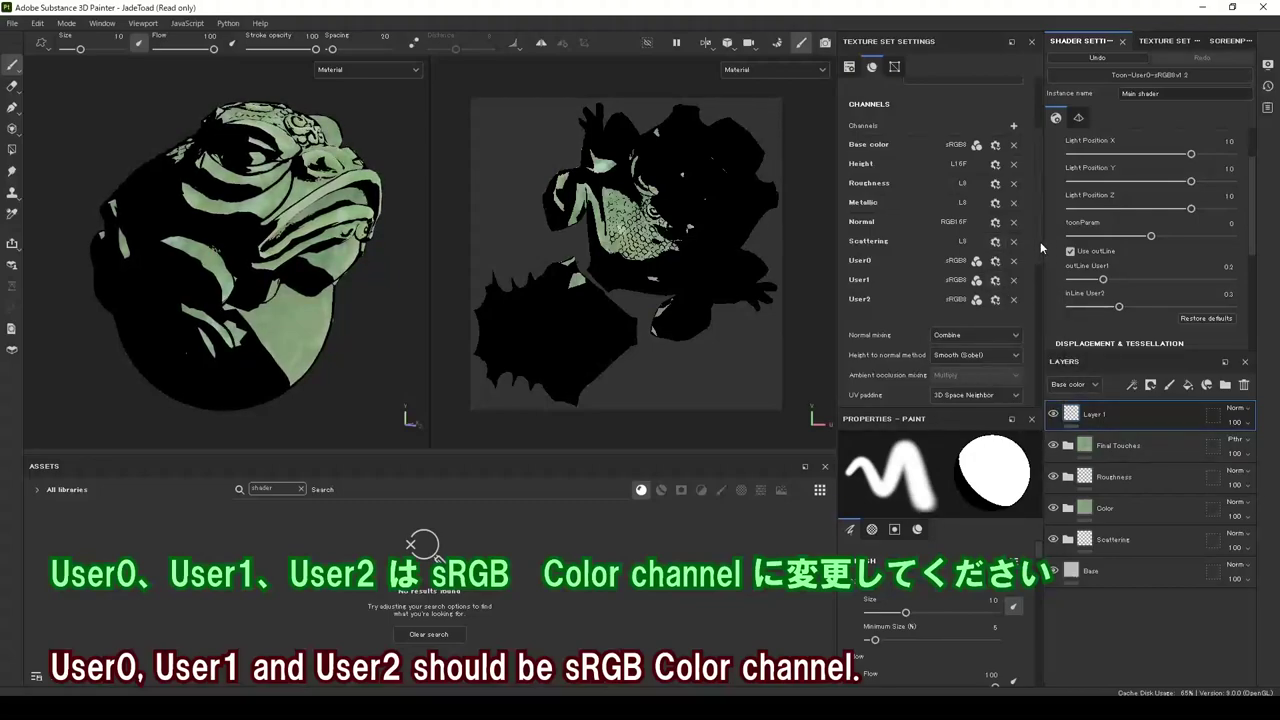
scroll(1040, 245, "down", 1)
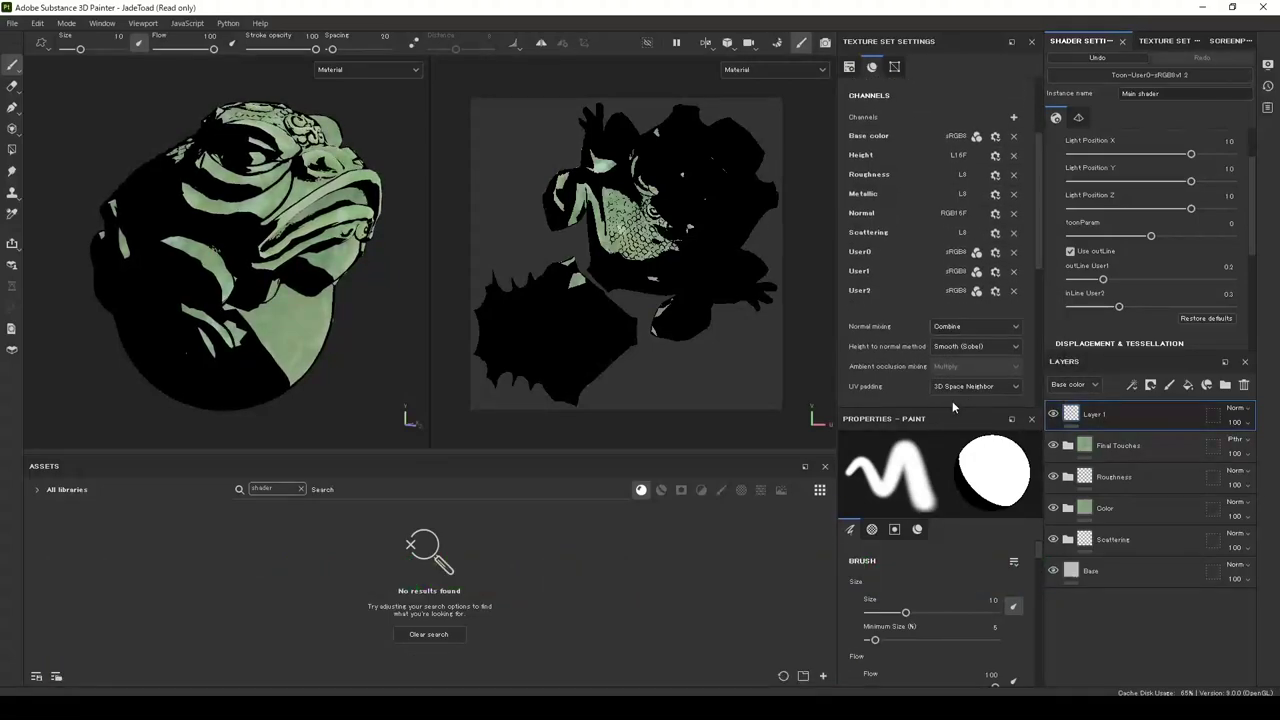
left_click_drag(952, 410, 958, 310)
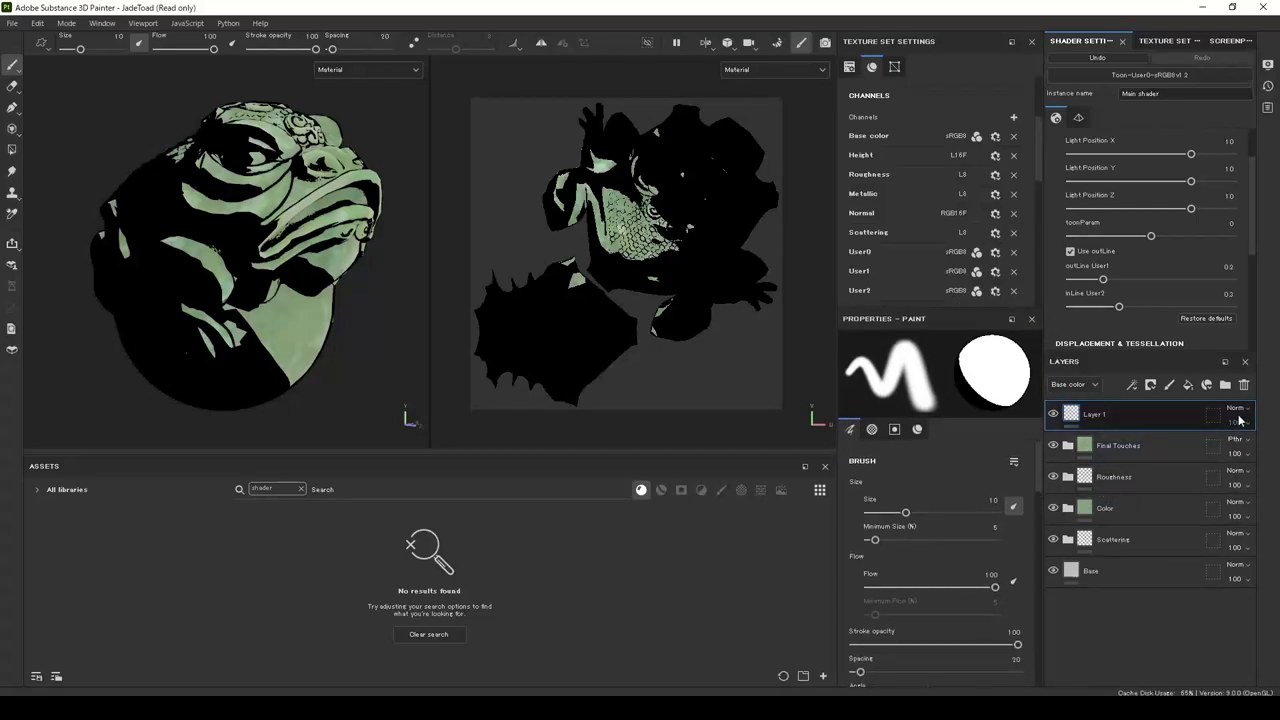
Delete Layer 1 and the Final Touches, Roughness, Scattering and Base layers, then add a fill layer
left_click(1244, 385)
left_click(1244, 385)
left_click(1244, 385)
left_click(1244, 385)
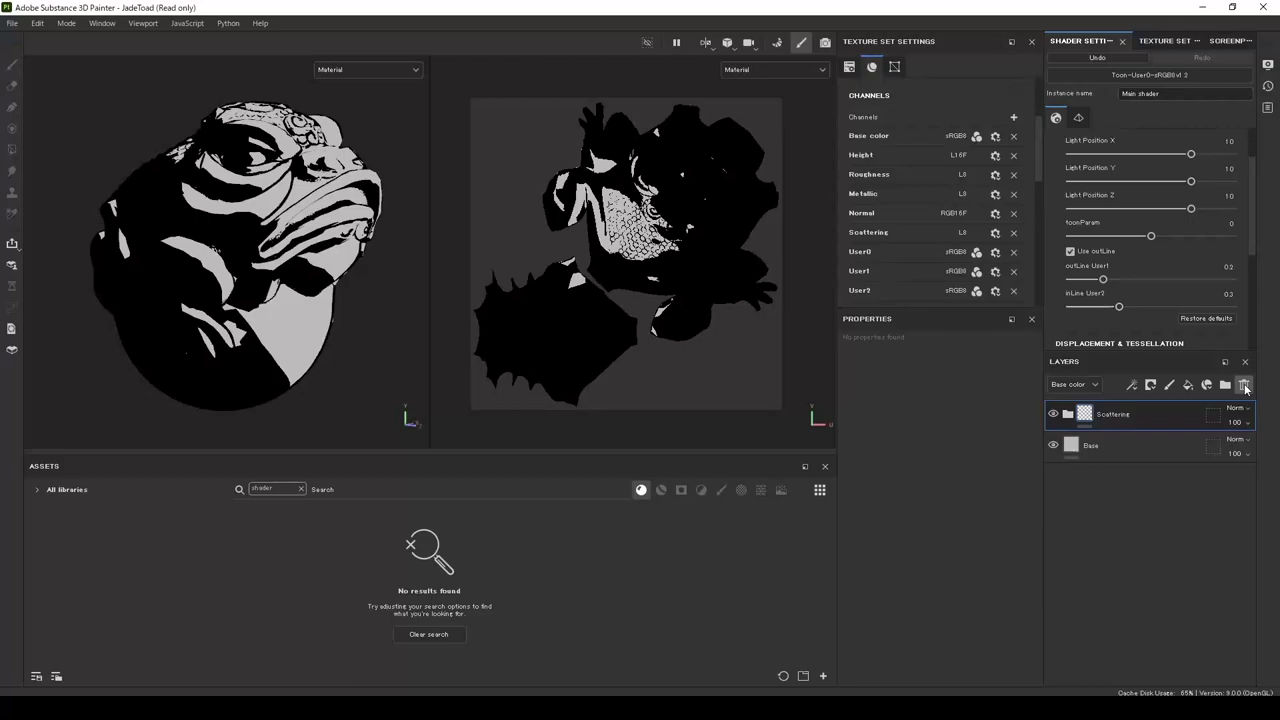
left_click(1244, 385)
left_click(1188, 385)
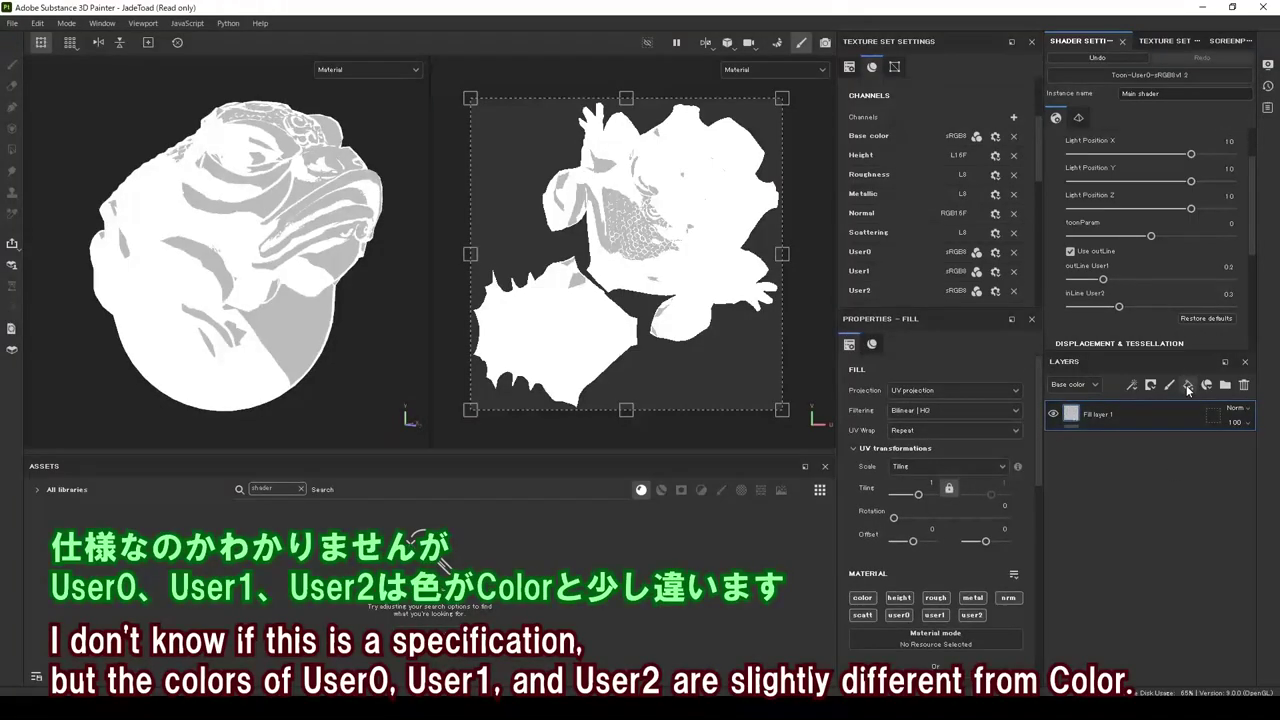
Disable the fill's height, roughness, metallic, normal and scattering channels
scroll(962, 470, "down", 3)
scroll(963, 478, "down", 2)
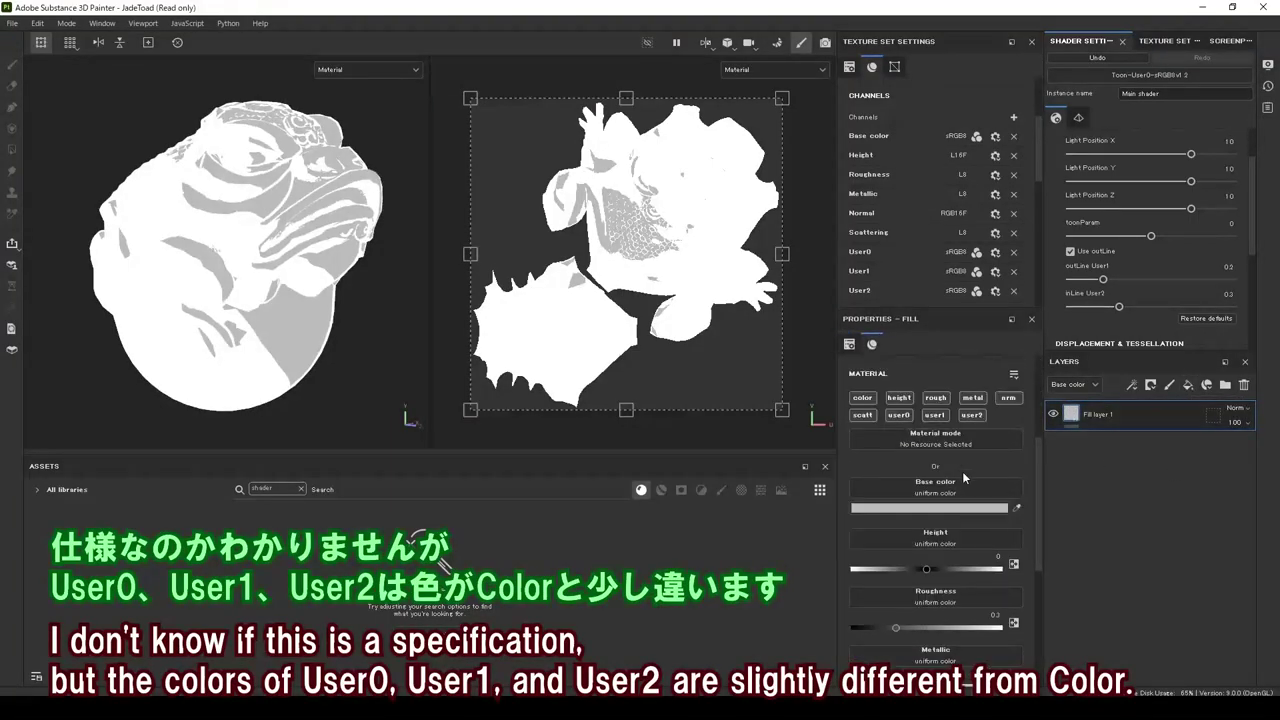
left_click(898, 397)
left_click(935, 397)
left_click(972, 397)
left_click(1008, 397)
left_click(862, 414)
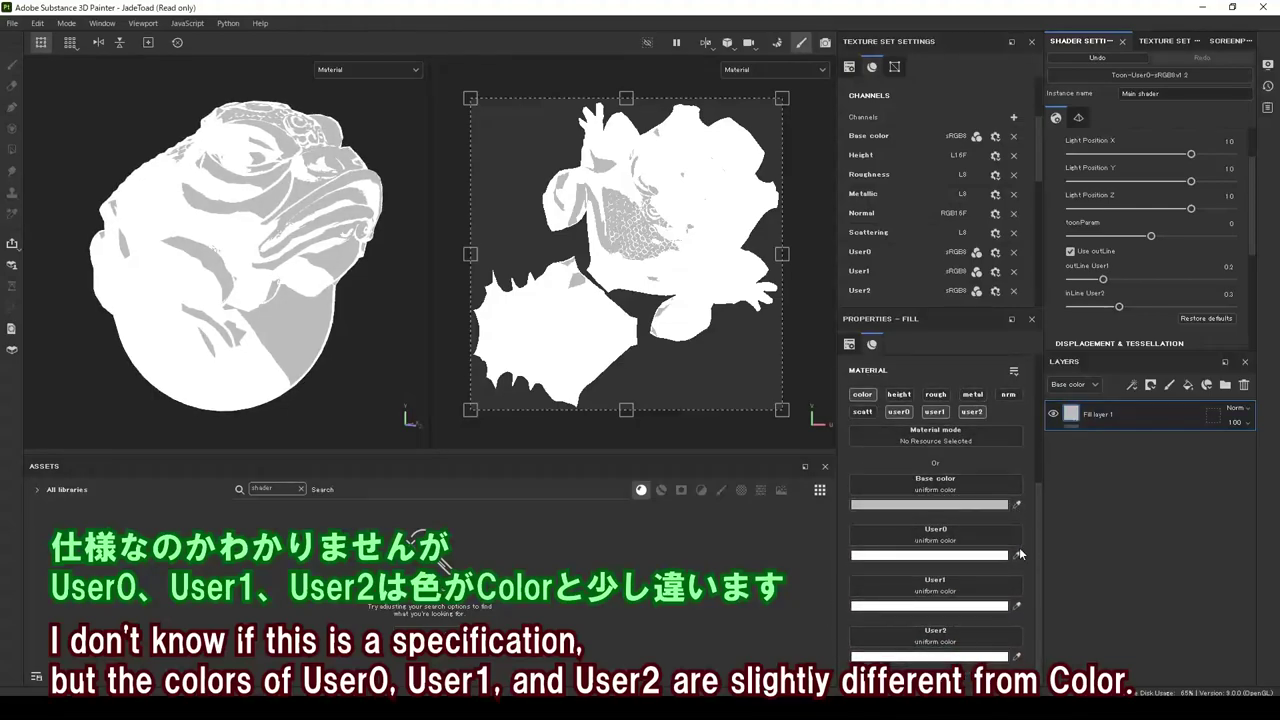
Make User0–User2 grey like the base colour, then lighten the base colour grey
left_click(1017, 554)
left_click(993, 509)
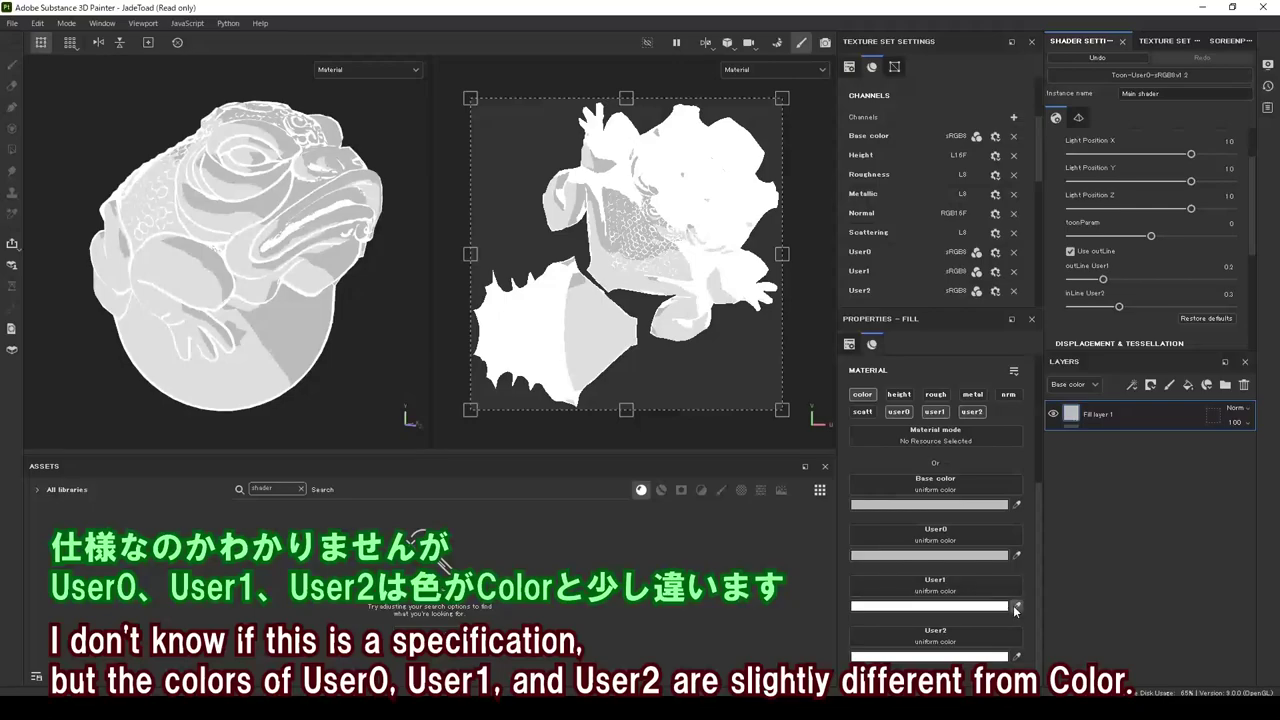
left_click(1016, 606)
left_click(1000, 553)
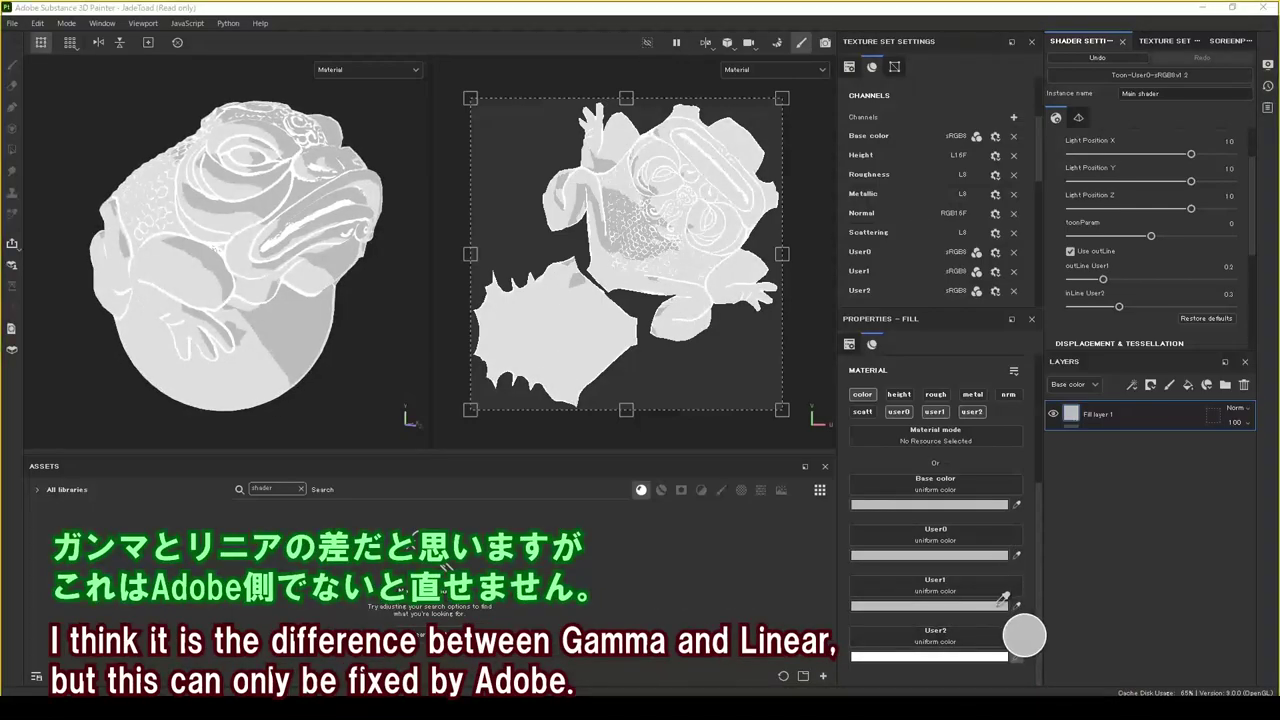
left_click(1001, 601)
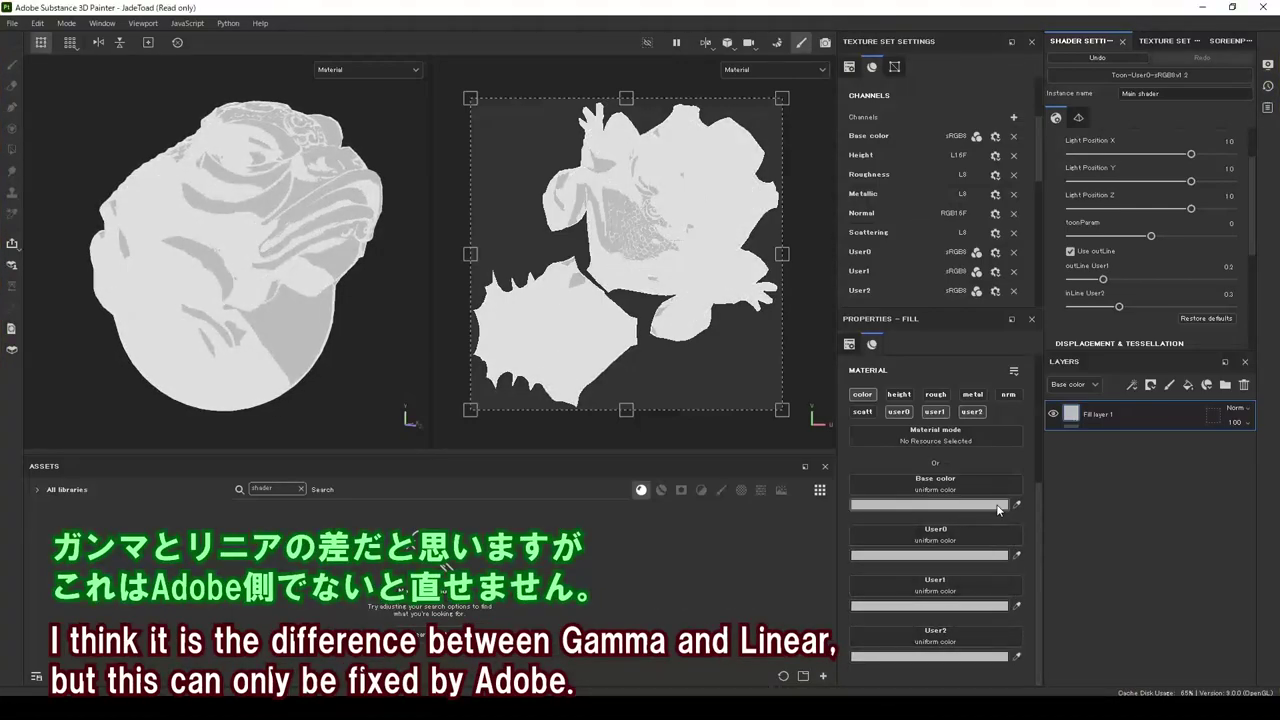
left_click(997, 509)
left_click(1030, 507)
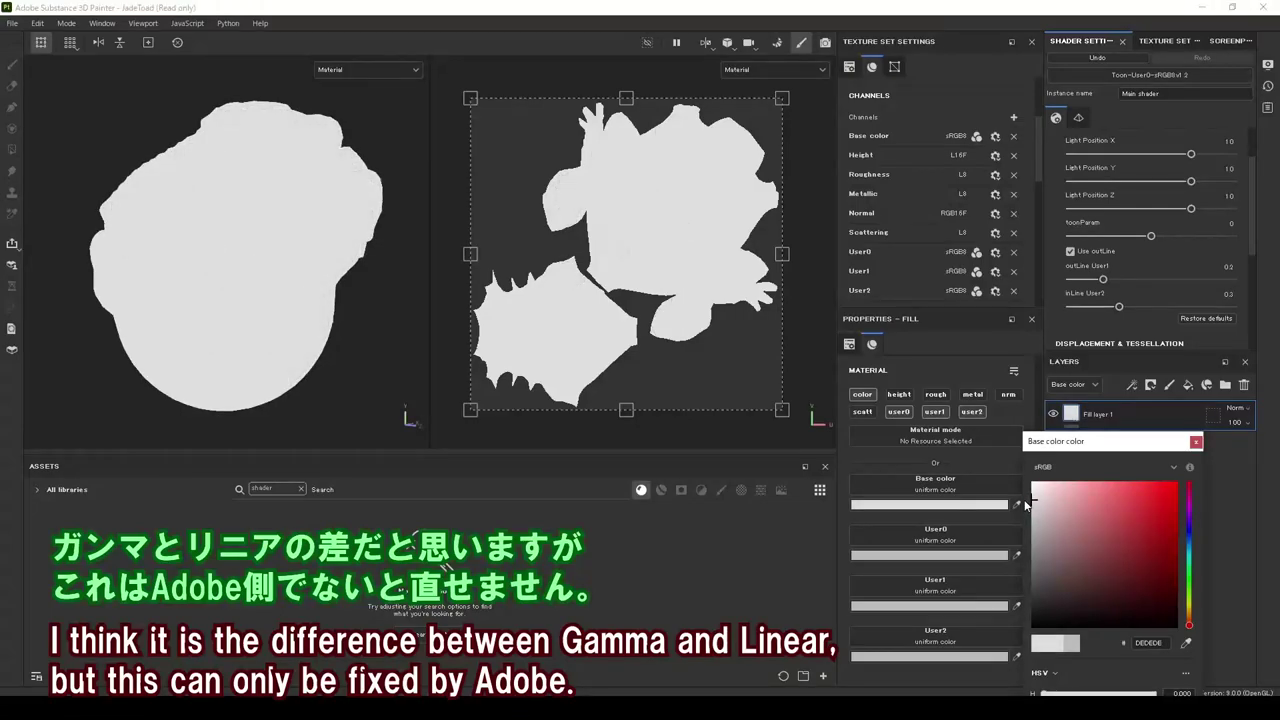
left_click(1195, 442)
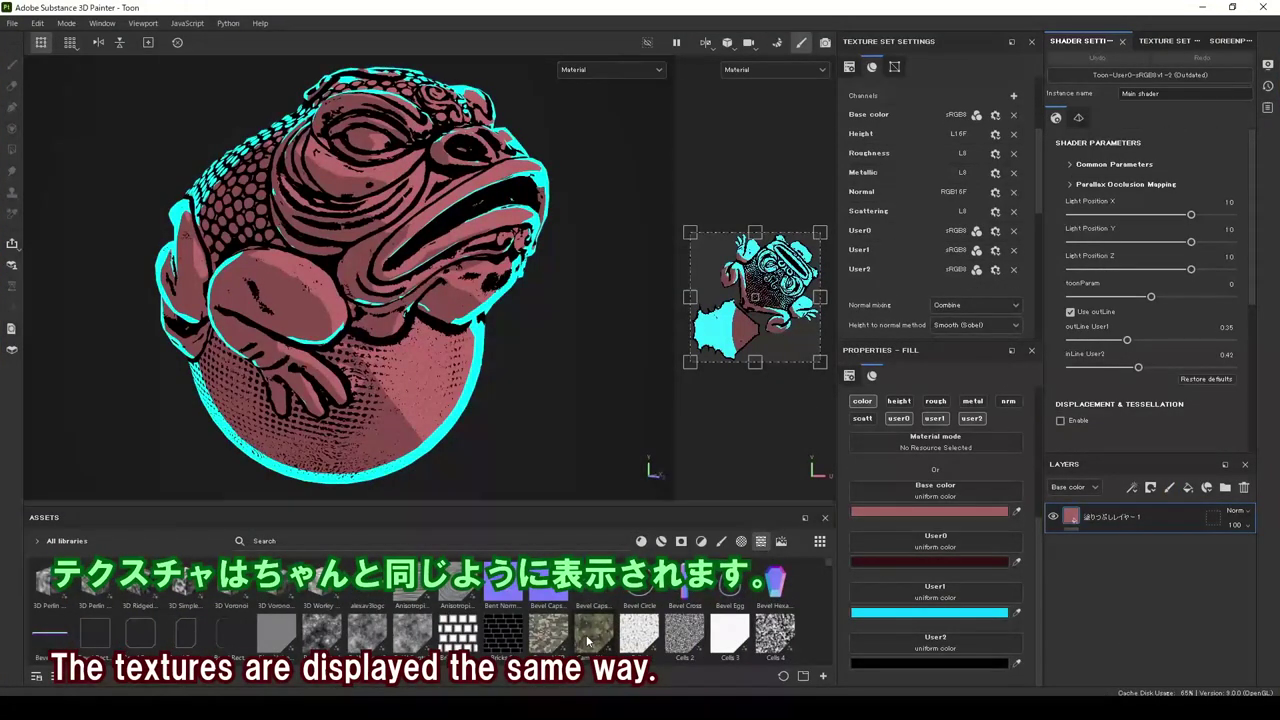
Drop the Camo Woodland material into the fill's User1 and User2 colour slots
left_click_drag(588, 640, 929, 509)
mouse_move(583, 648)
left_mouse_down()
mouse_move(918, 533)
mouse_move(930, 605)
left_mouse_up()
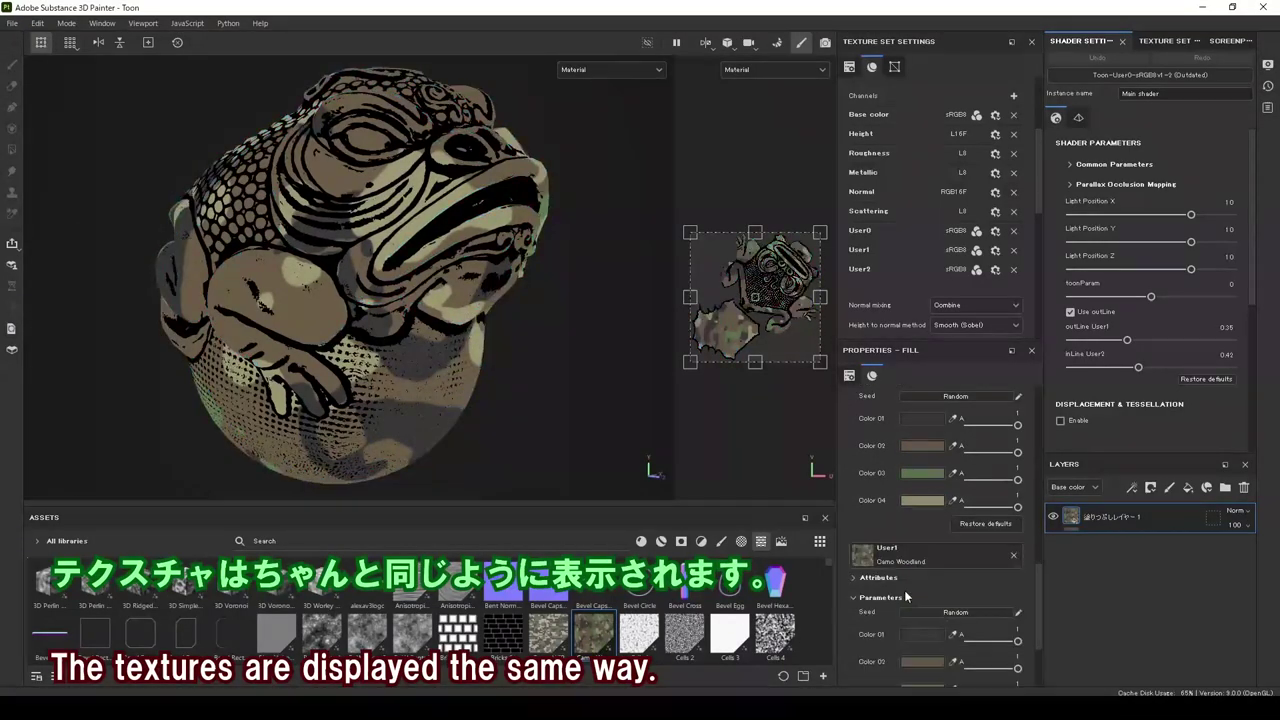
scroll(906, 597, "down", 2)
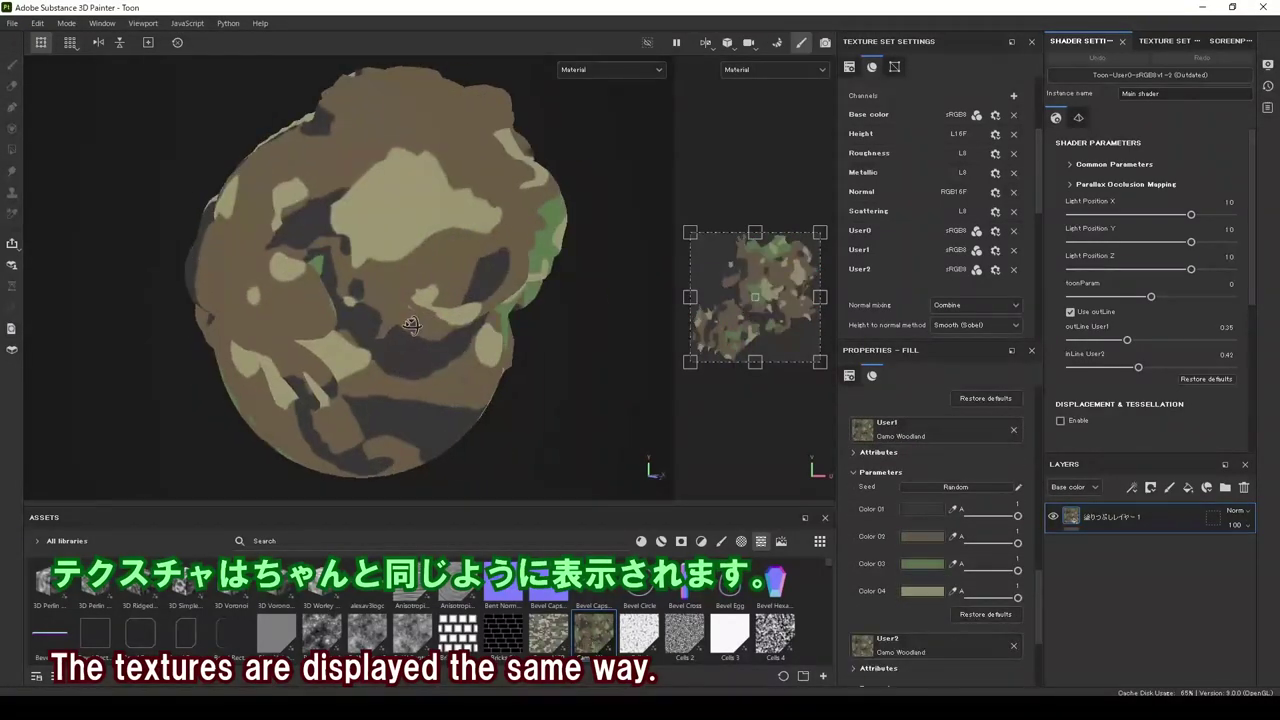
left_click_drag(411, 325, 360, 330, "alt")
scroll(1007, 595, "down", 1)
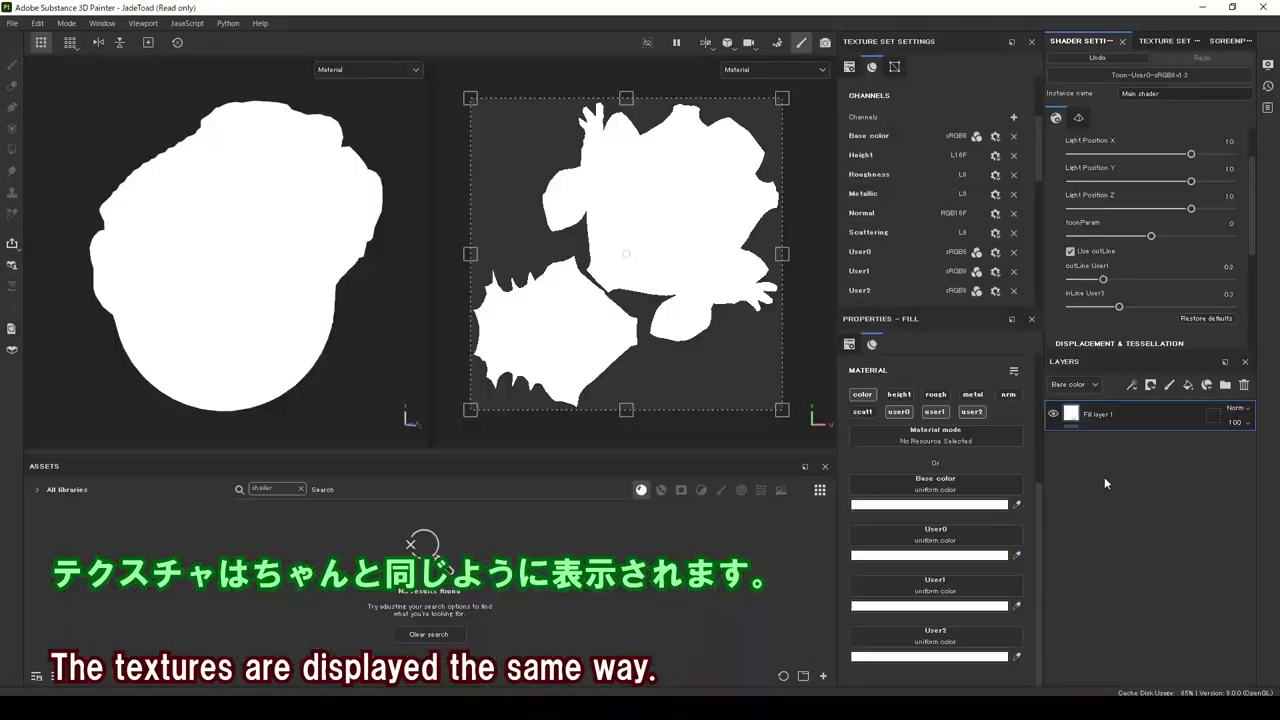
Set the base colour to light peach and User0 to dark brown
left_click(930, 504)
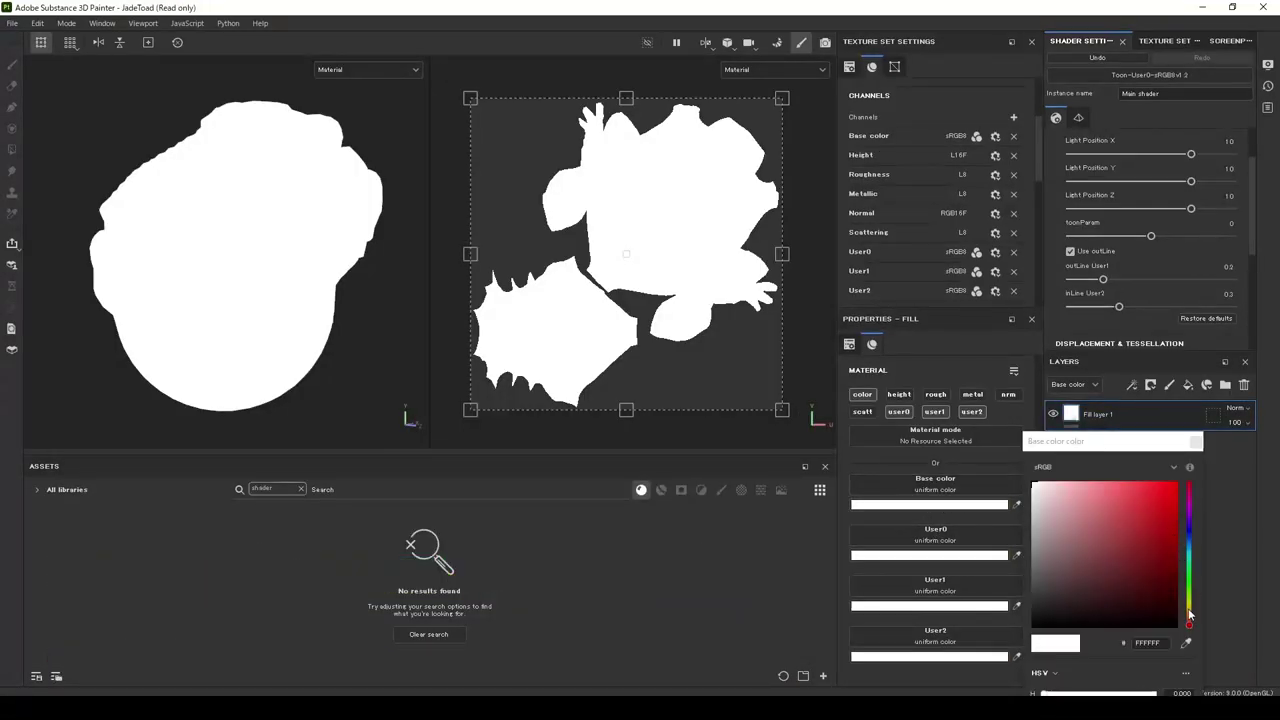
left_click_drag(1189, 614, 1189, 610)
left_click_drag(1087, 497, 1083, 476)
left_click(1203, 464)
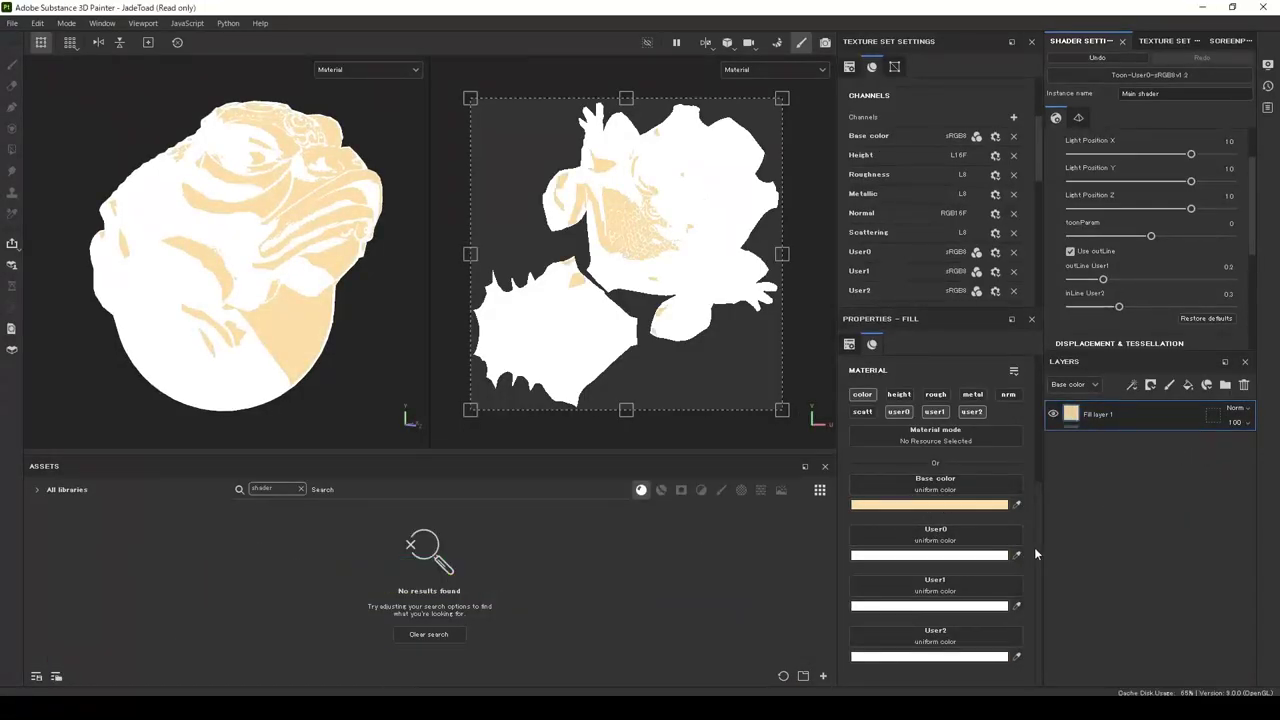
left_click(930, 555)
mouse_move(1189, 614)
left_mouse_down()
mouse_move(1162, 554)
mouse_move(1190, 605)
left_mouse_up()
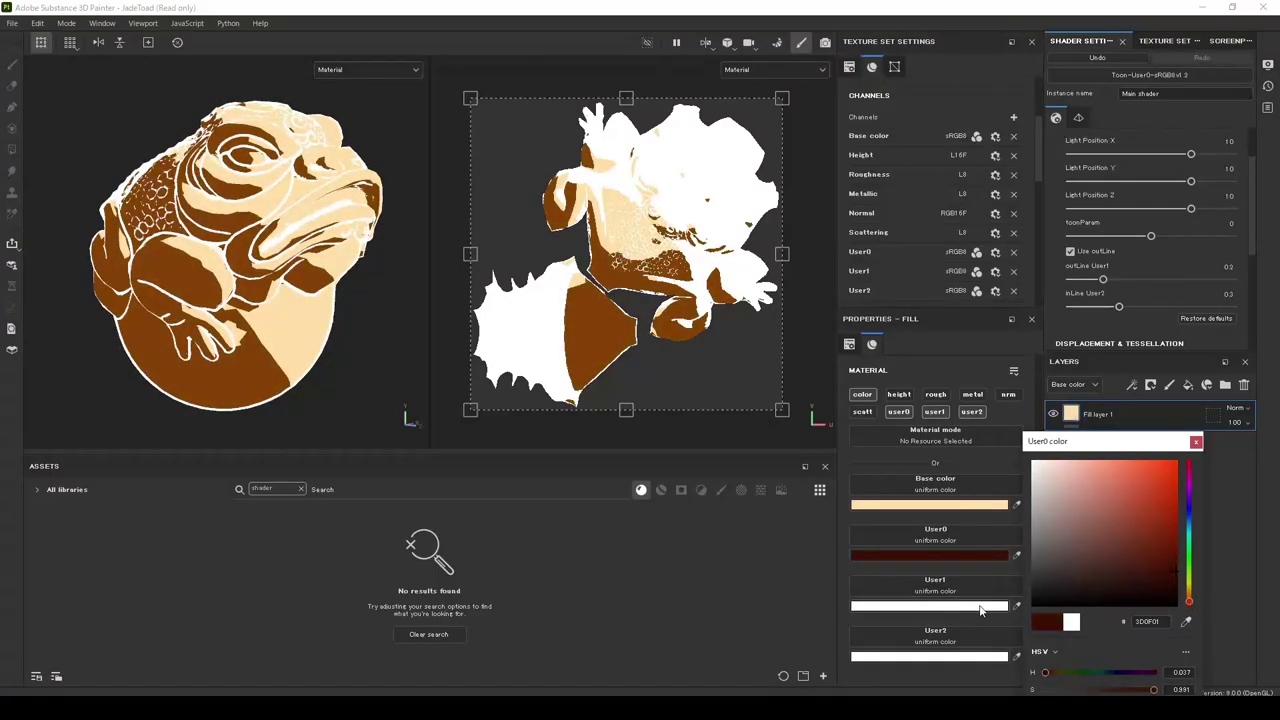
left_click(1195, 441)
Set User1 to cyan and User2 to black
left_click(960, 605)
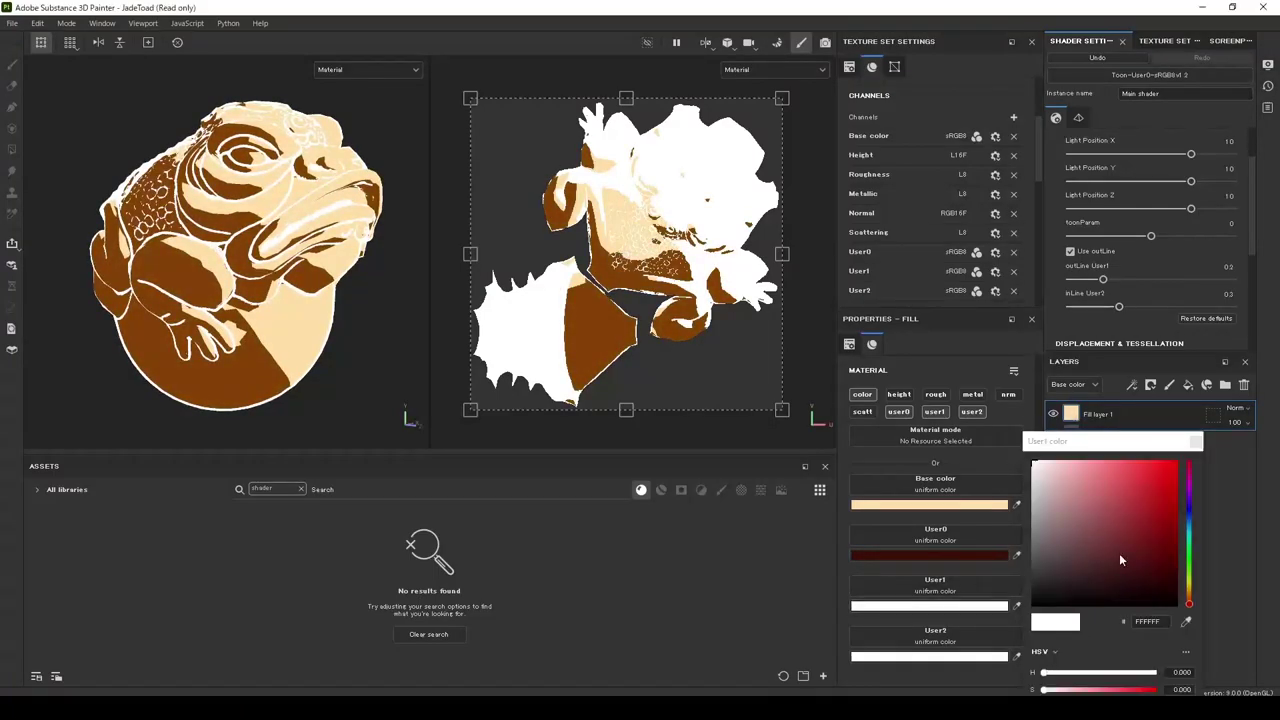
left_click(1190, 535)
left_click(1202, 447)
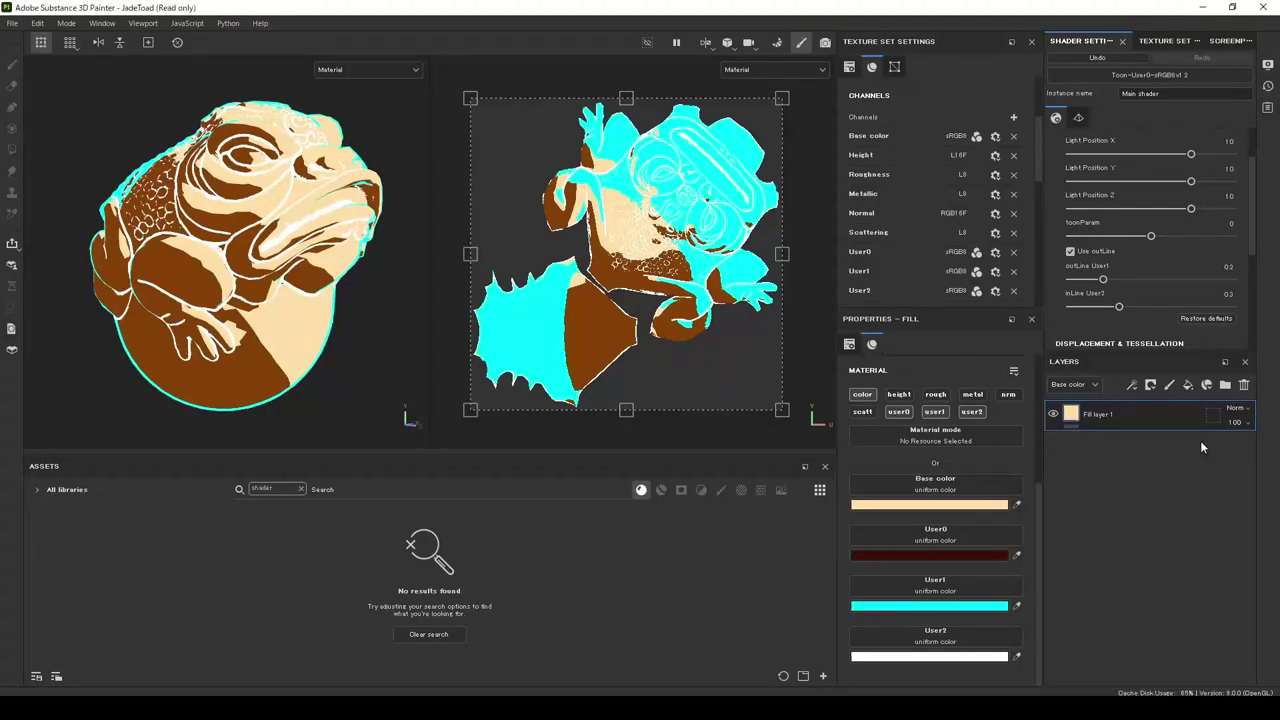
left_click(993, 657)
left_click_drag(1145, 582, 1180, 605)
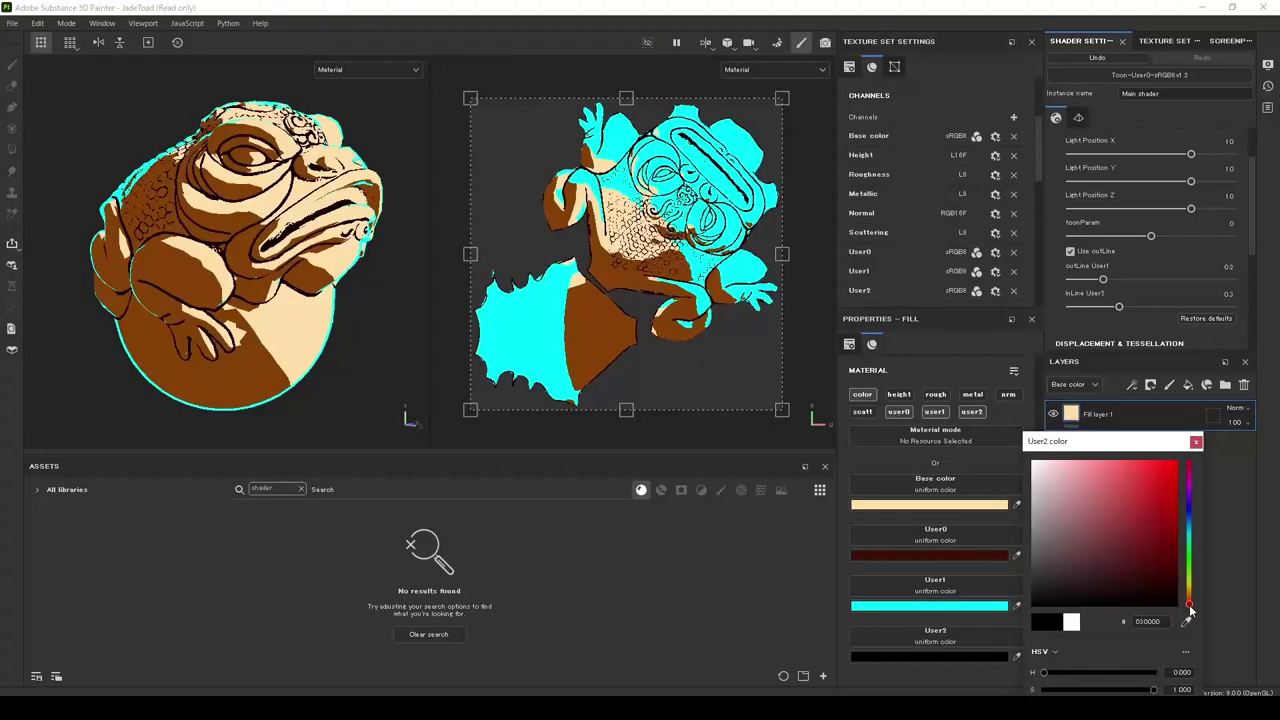
left_click(1197, 442)
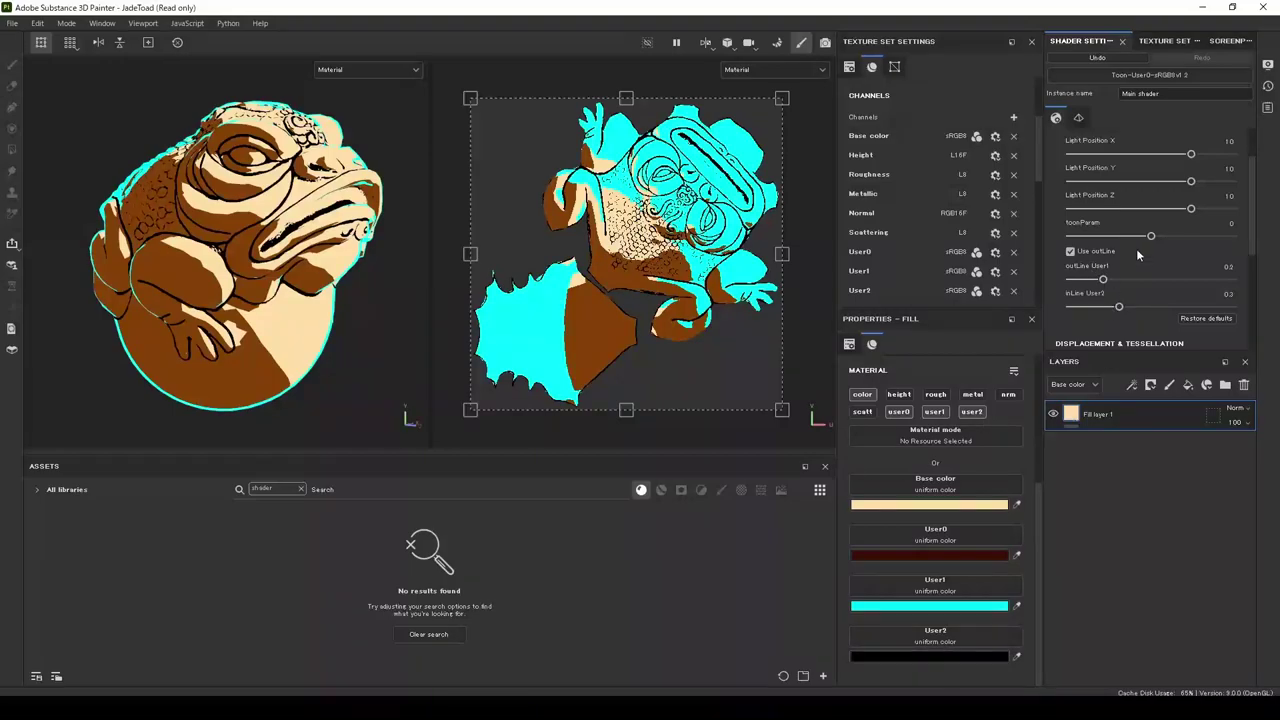
Move the toon light, toggle Use outLine to compare, and widen the outLine User1 band
mouse_move(1190, 154)
left_mouse_down()
mouse_move(1142, 155)
mouse_move(1235, 155)
mouse_move(1152, 155)
mouse_move(1190, 154)
mouse_move(1152, 181)
mouse_move(1228, 181)
mouse_move(1207, 183)
mouse_move(1220, 210)
mouse_move(1044, 234)
mouse_move(1219, 240)
mouse_move(1056, 234)
mouse_move(1141, 237)
left_mouse_up()
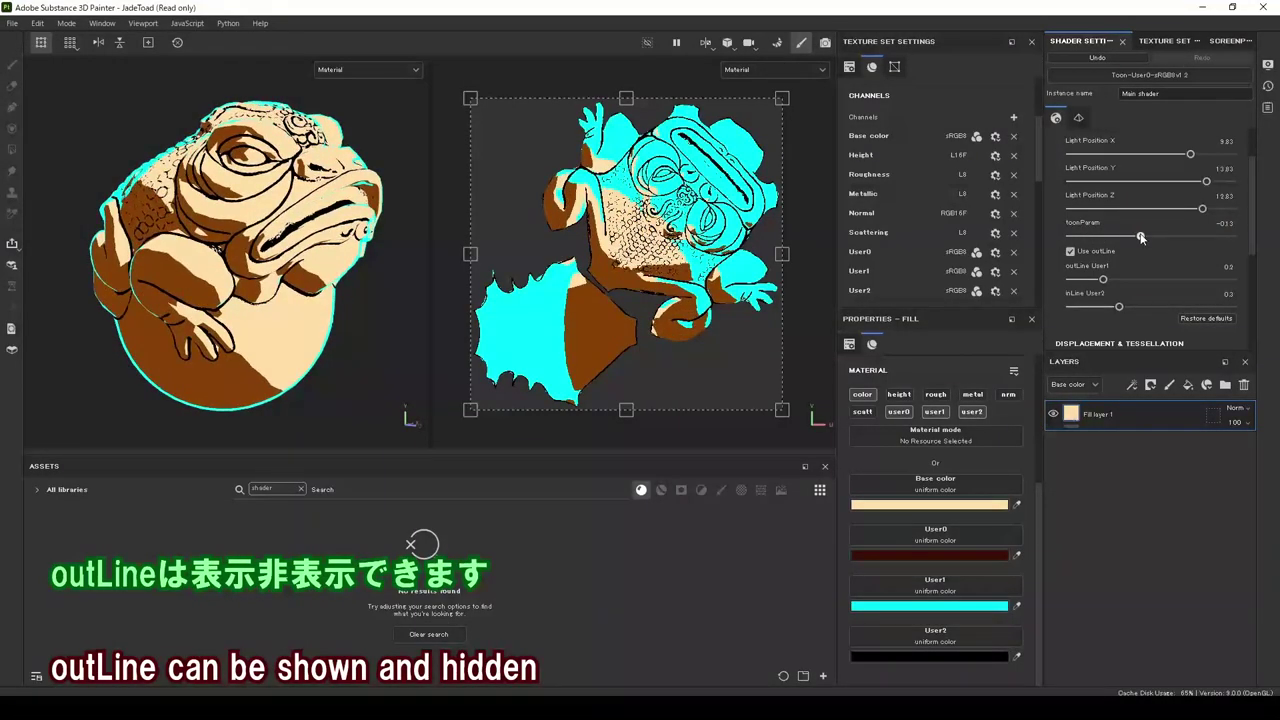
left_click(1070, 251)
left_click(1070, 251)
left_click(1070, 251)
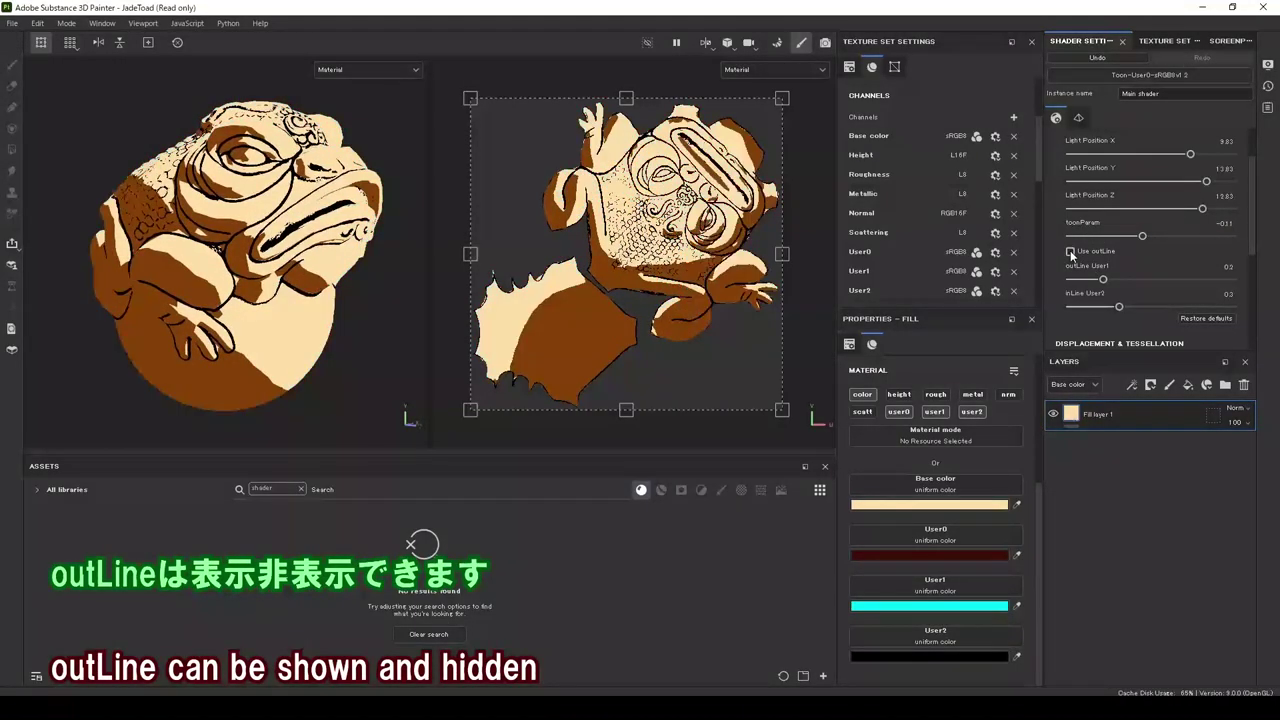
left_click(1070, 251)
mouse_move(1103, 279)
left_mouse_down()
mouse_move(1032, 276)
mouse_move(1252, 283)
mouse_move(1057, 275)
mouse_move(1246, 286)
mouse_move(1137, 277)
mouse_move(1135, 310)
mouse_move(1245, 309)
mouse_move(1085, 309)
mouse_move(1150, 309)
mouse_move(1110, 309)
mouse_move(1138, 309)
left_mouse_up()
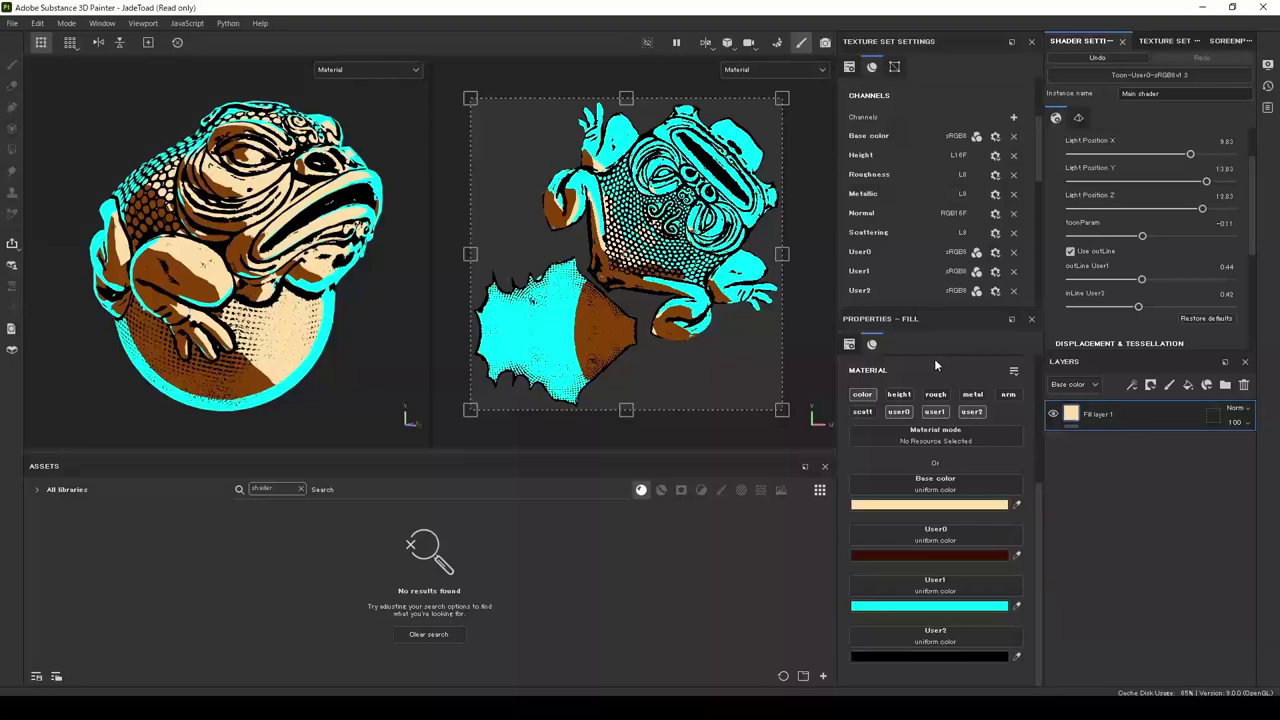
Clear the Assets search and apply Cork Natural to the fill's Base color
left_click(299, 489)
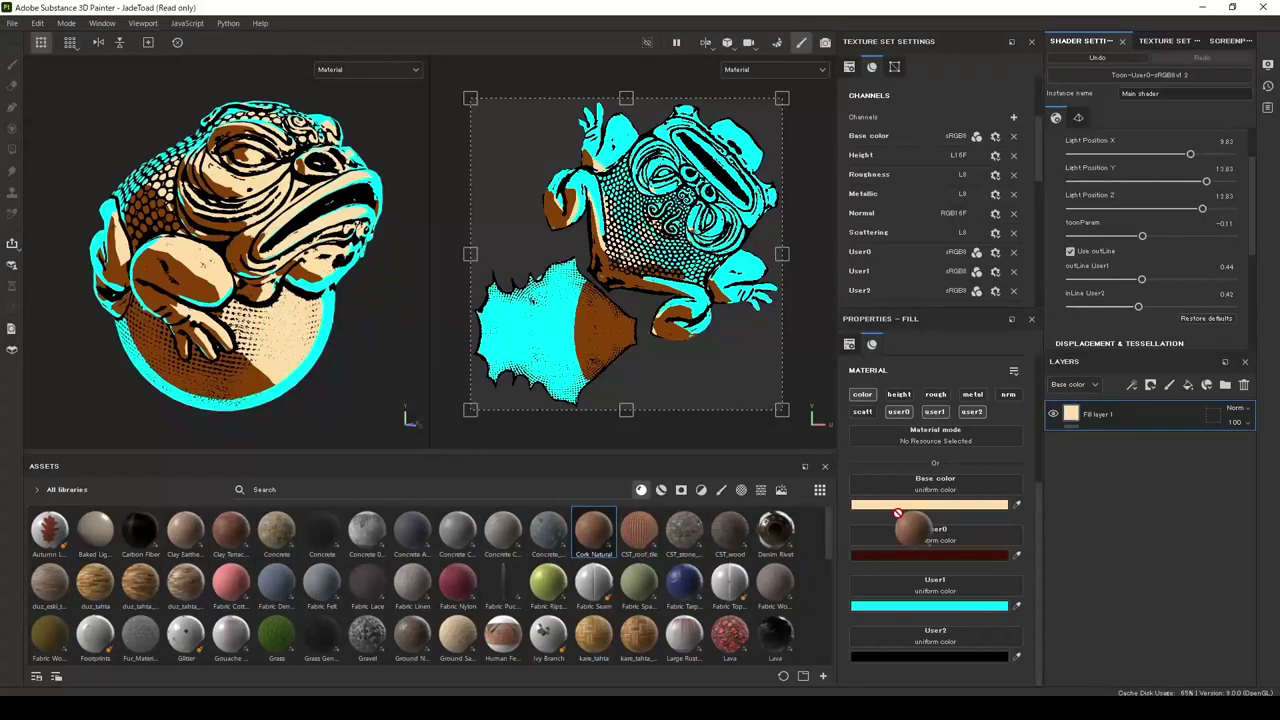
left_click_drag(897, 514, 900, 518)
scroll(905, 530, "down", 2)
scroll(906, 535, "down", 3)
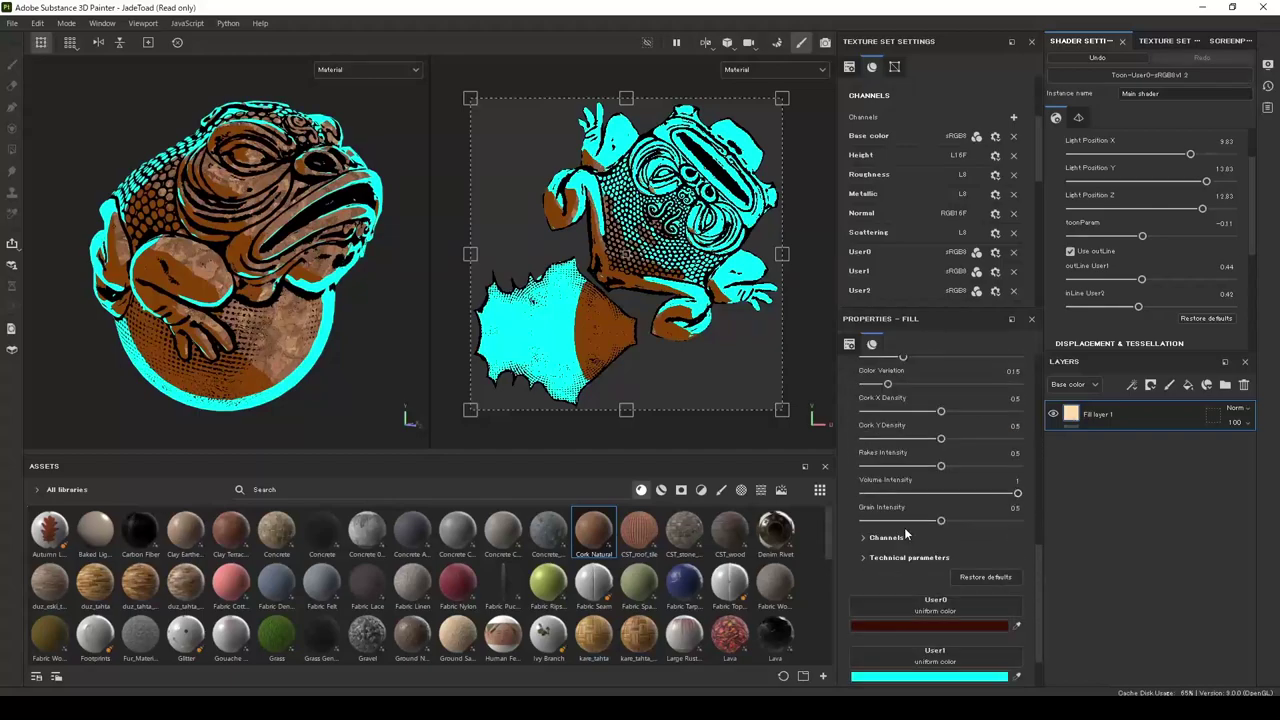
scroll(905, 535, "down", 2)
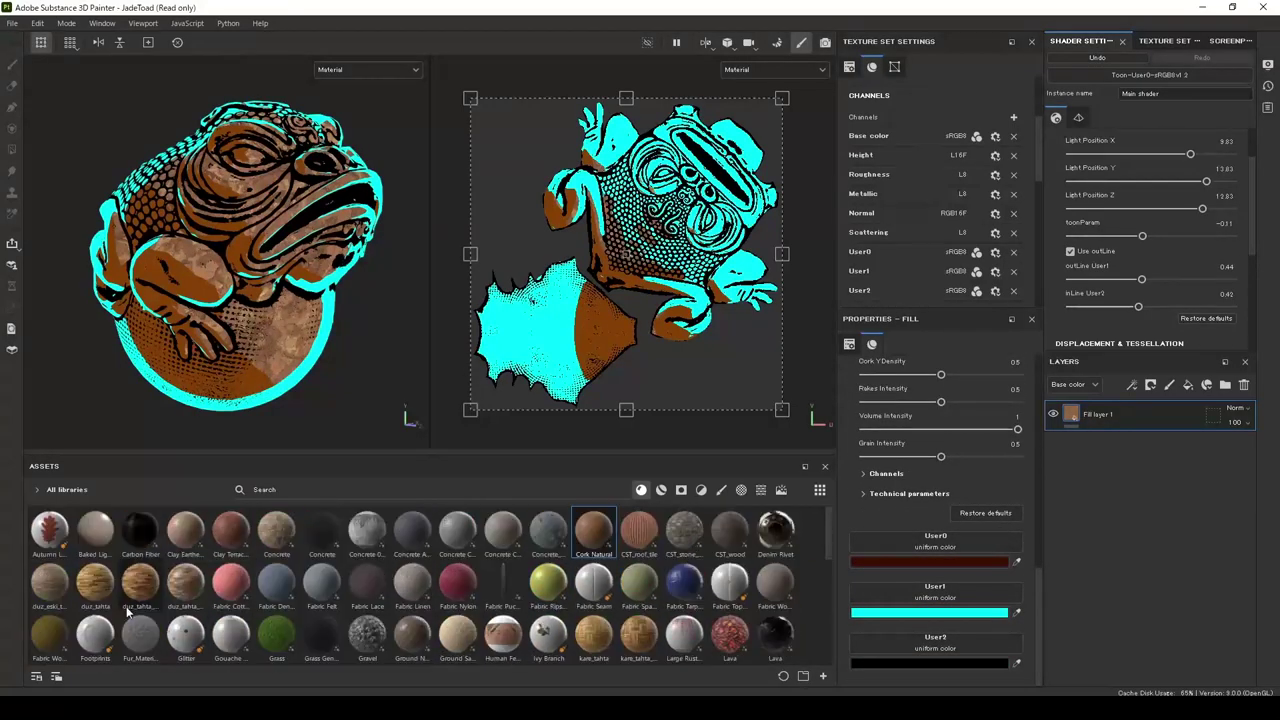
scroll(500, 592, "down", 5)
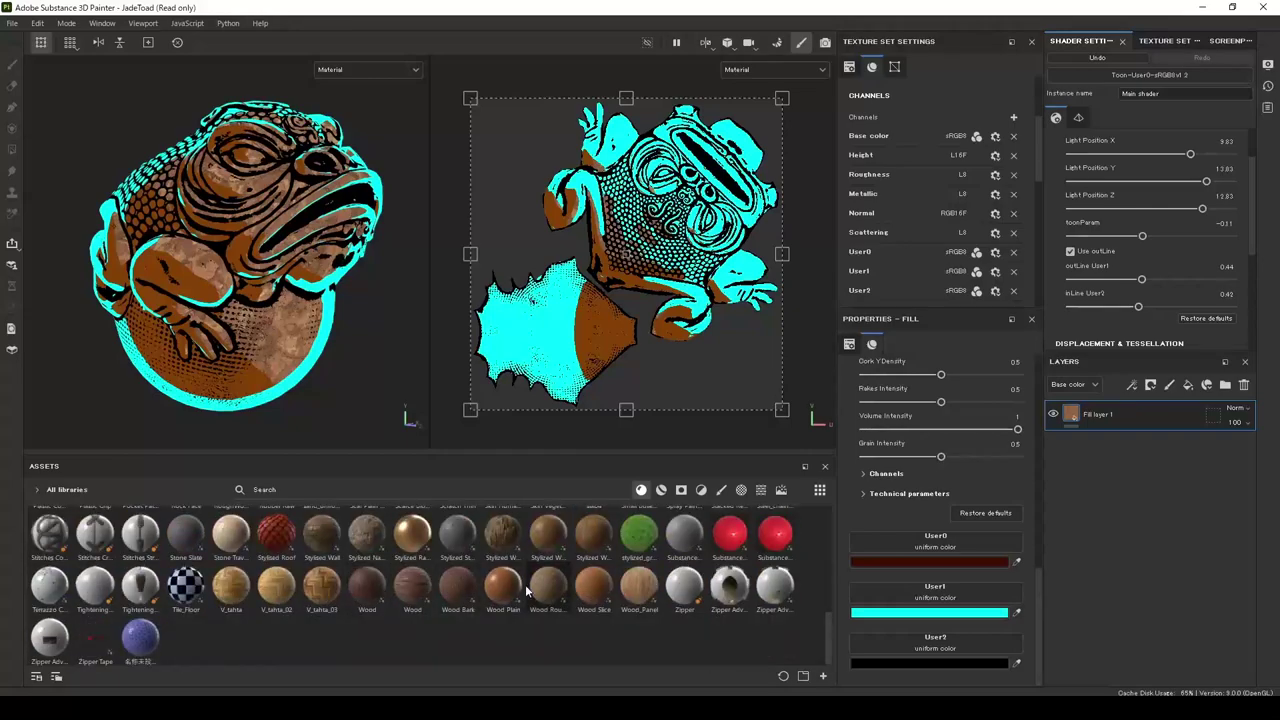
Try Wood in the User0 colour, remove it, then apply Leather to User0
left_click_drag(367, 585, 925, 540)
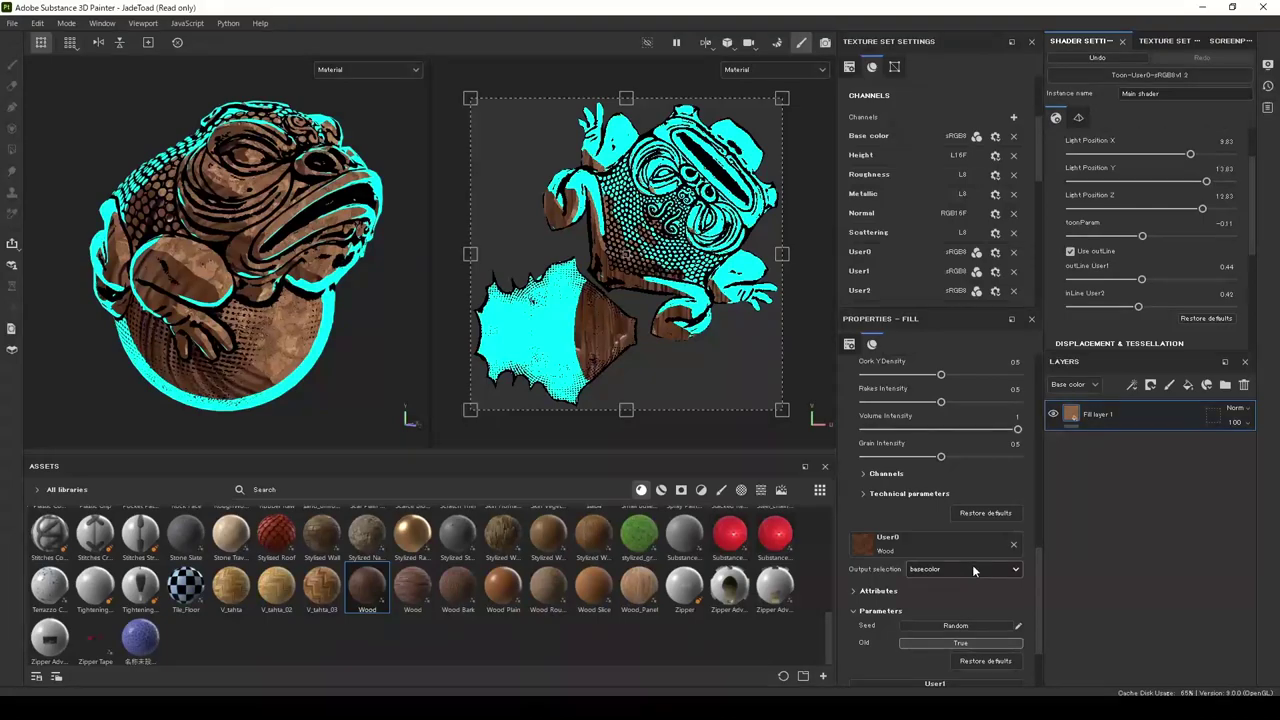
left_click(1013, 544)
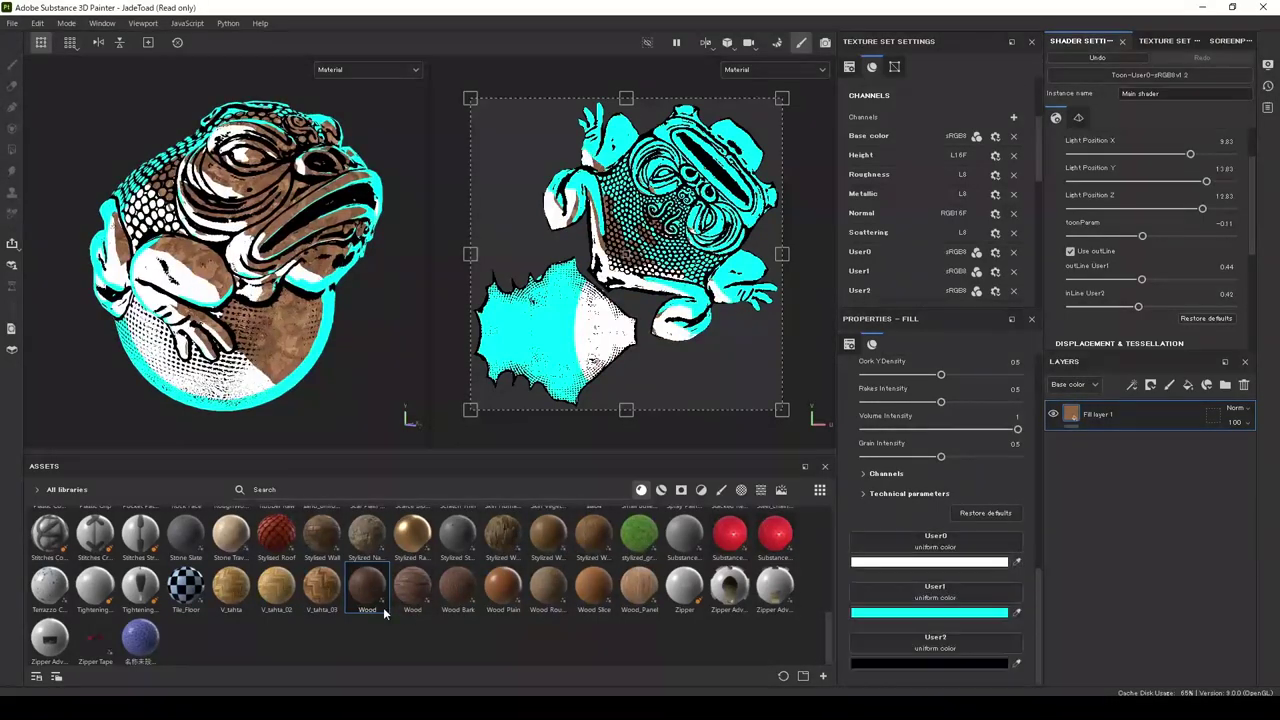
scroll(383, 607, "up", 5)
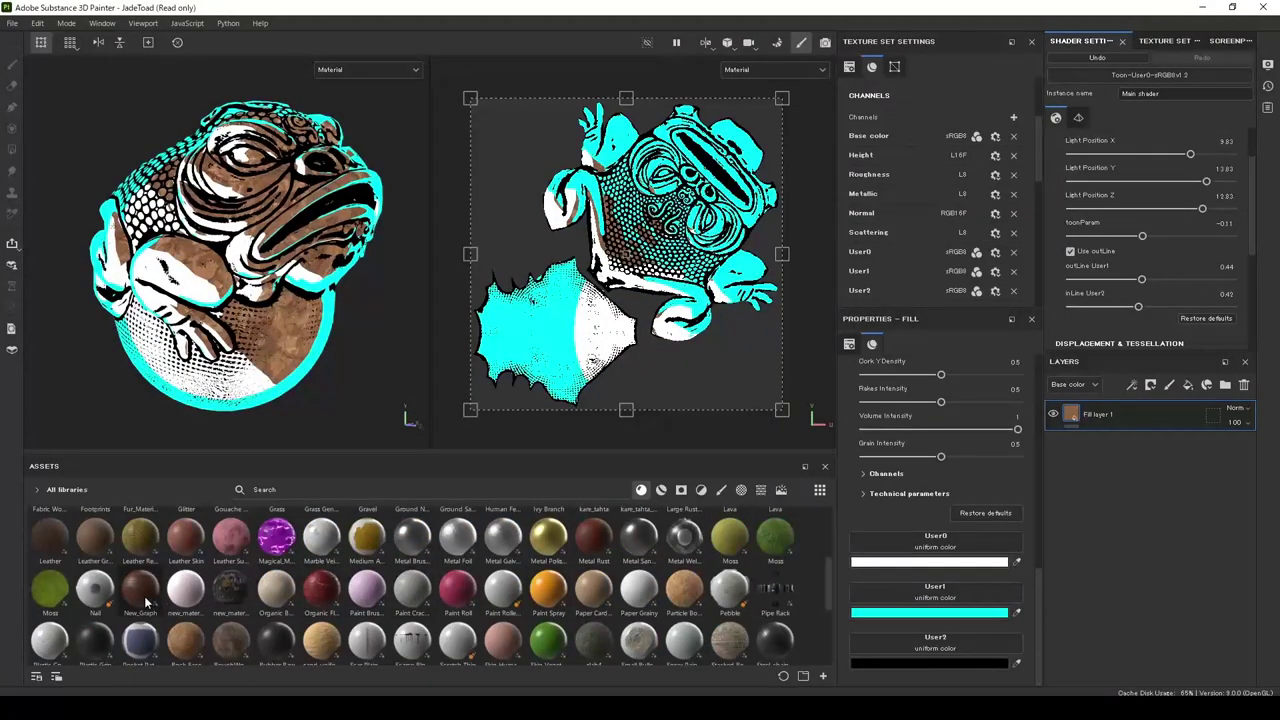
left_click_drag(50, 540, 913, 548)
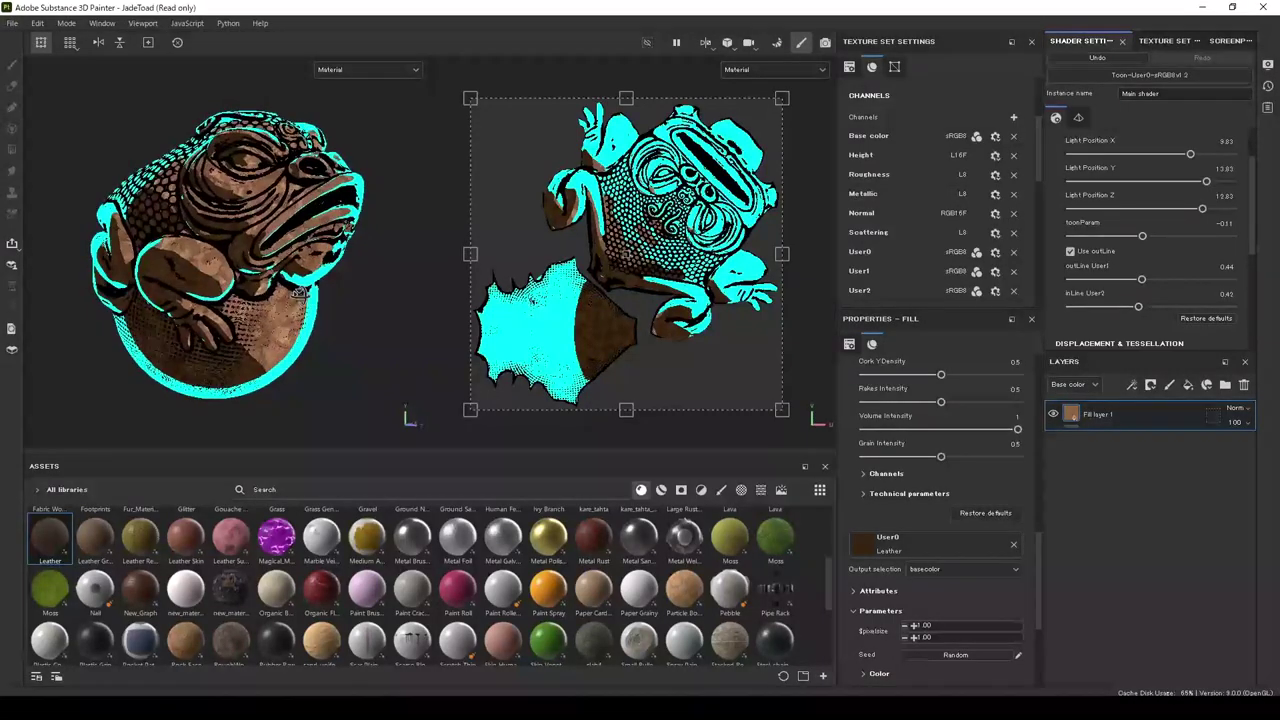
Uncheck Use outLine in Shader Settings to turn off the cyan outline
left_click(1071, 251)
left_click(1071, 251)
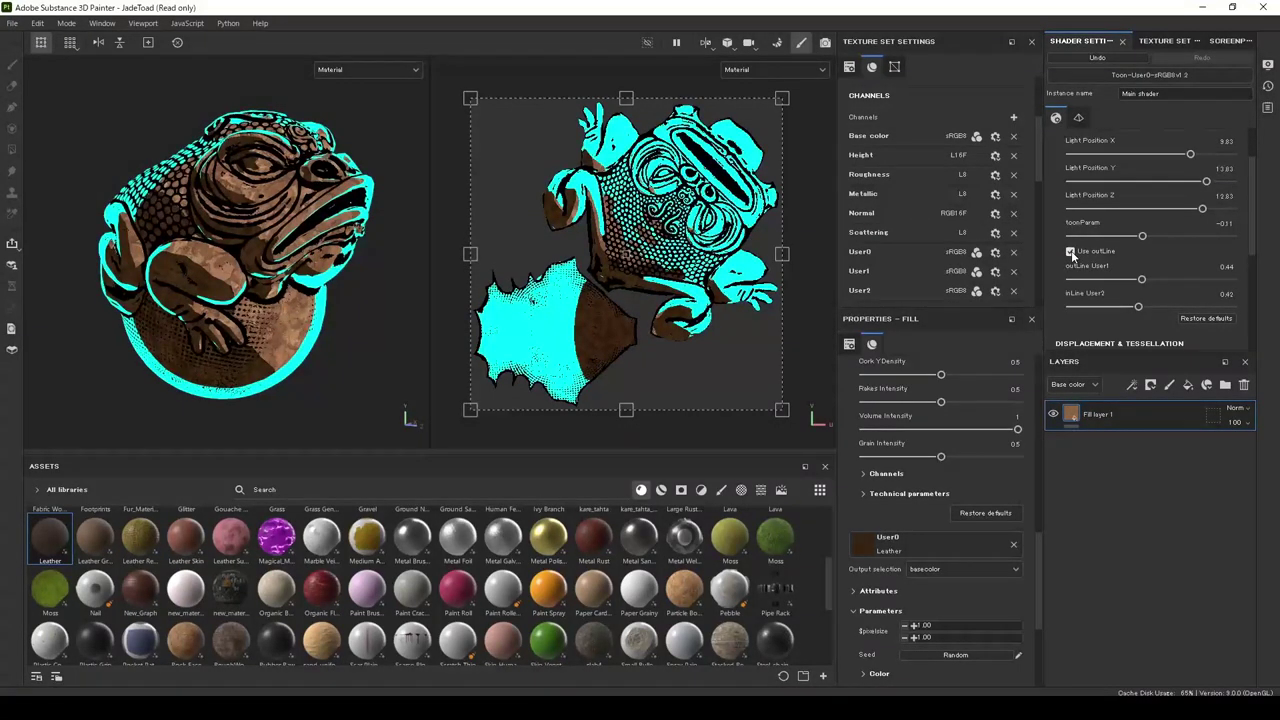
left_click(1071, 251)
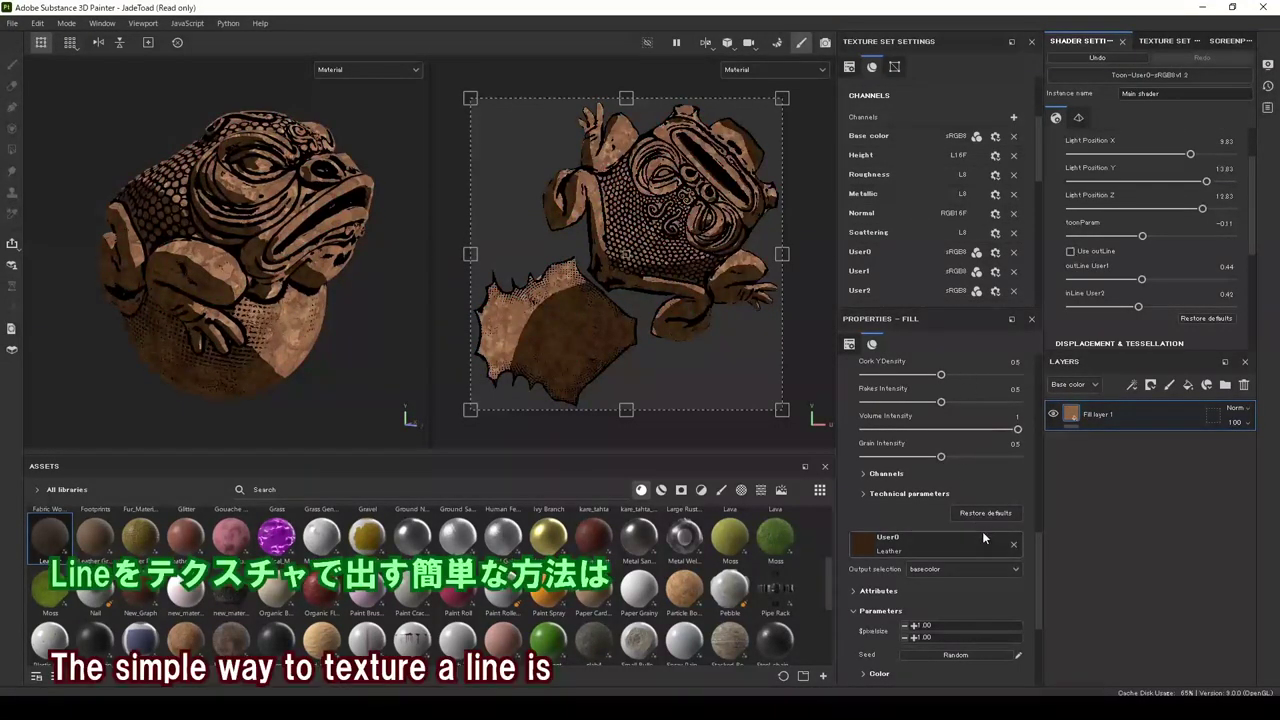
Remove Cork Natural from the Base color and confirm User0 is white
scroll(982, 537, "up", 3)
scroll(990, 520, "up", 3)
scroll(994, 510, "up", 3)
scroll(1010, 480, "up", 3)
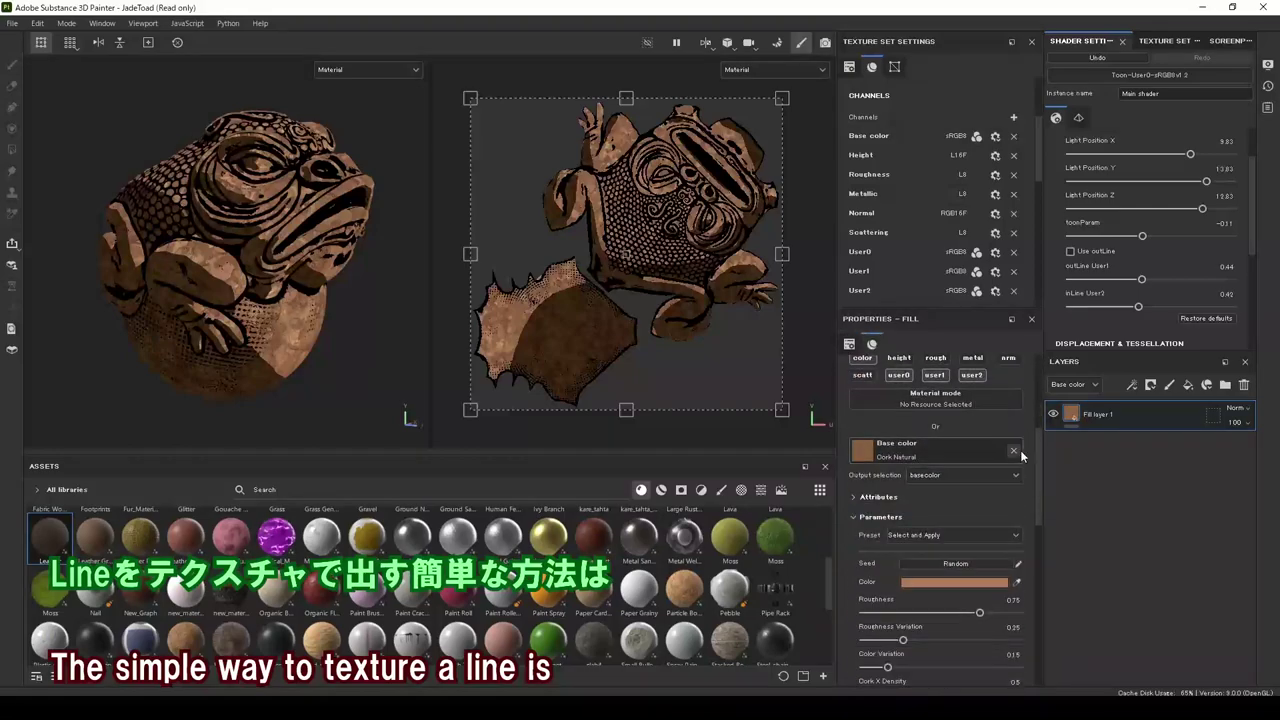
left_click(1014, 452)
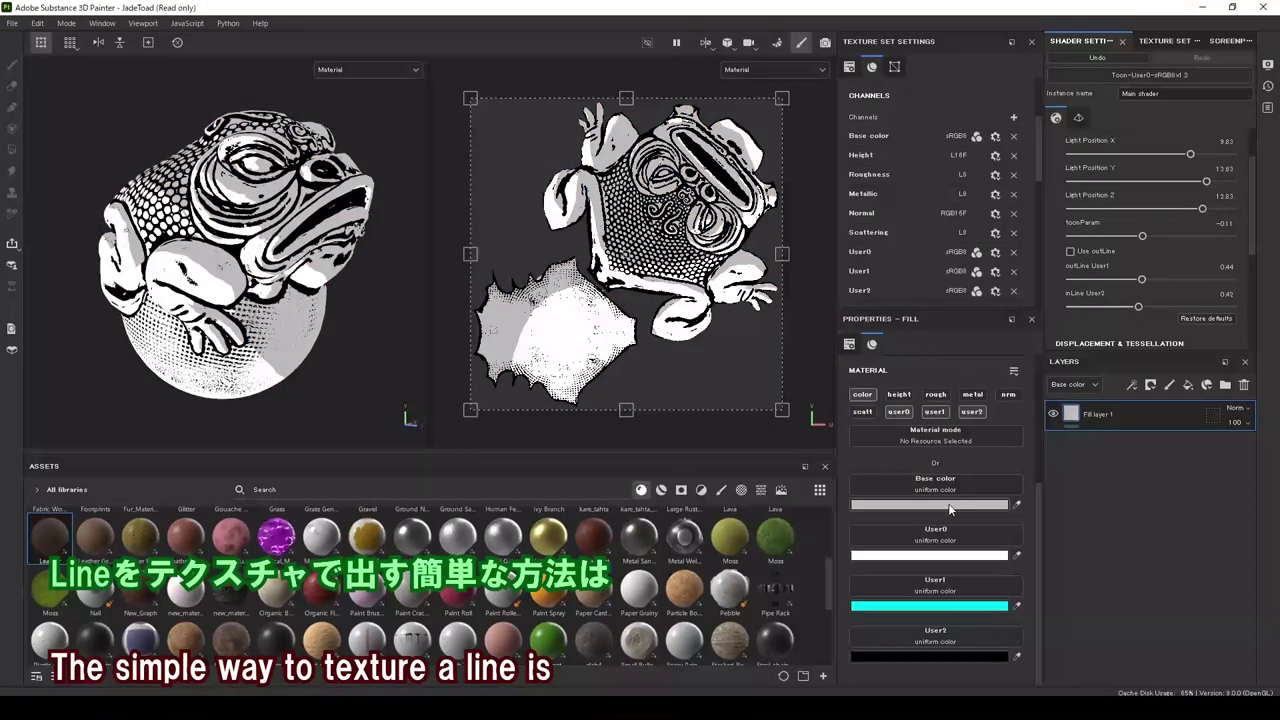
left_click(950, 509)
left_click(975, 555)
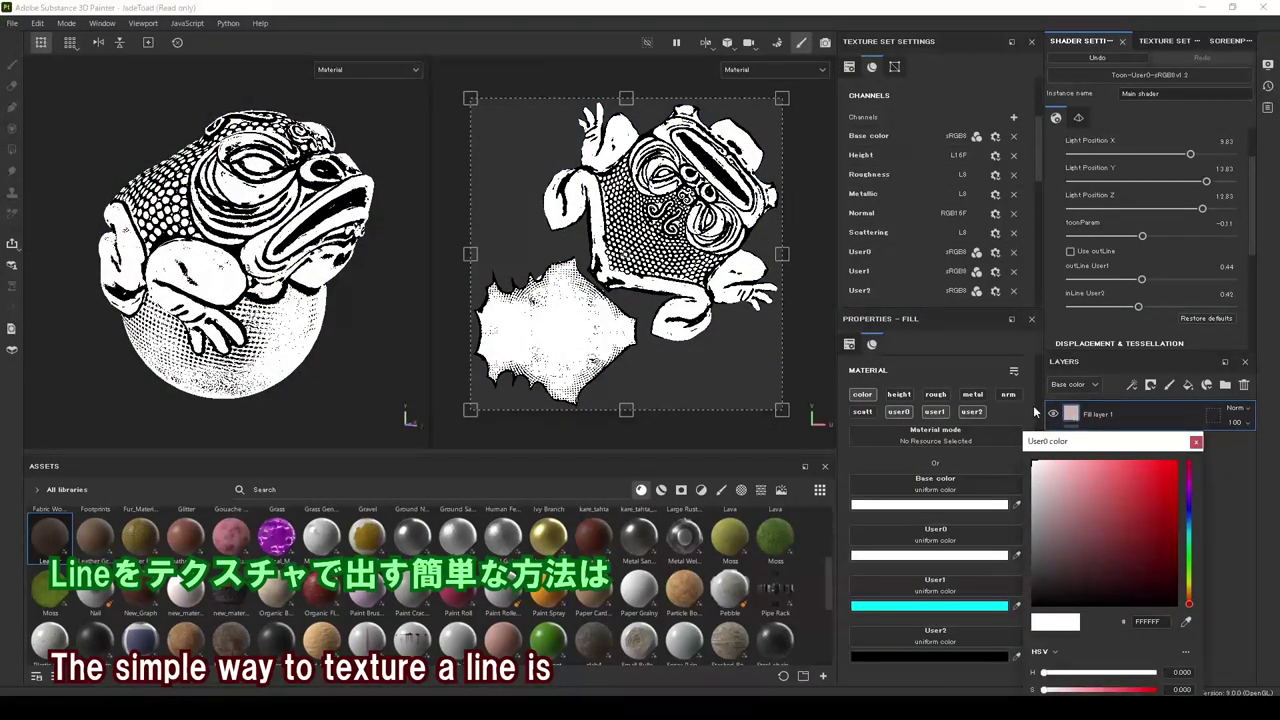
left_click(1195, 442)
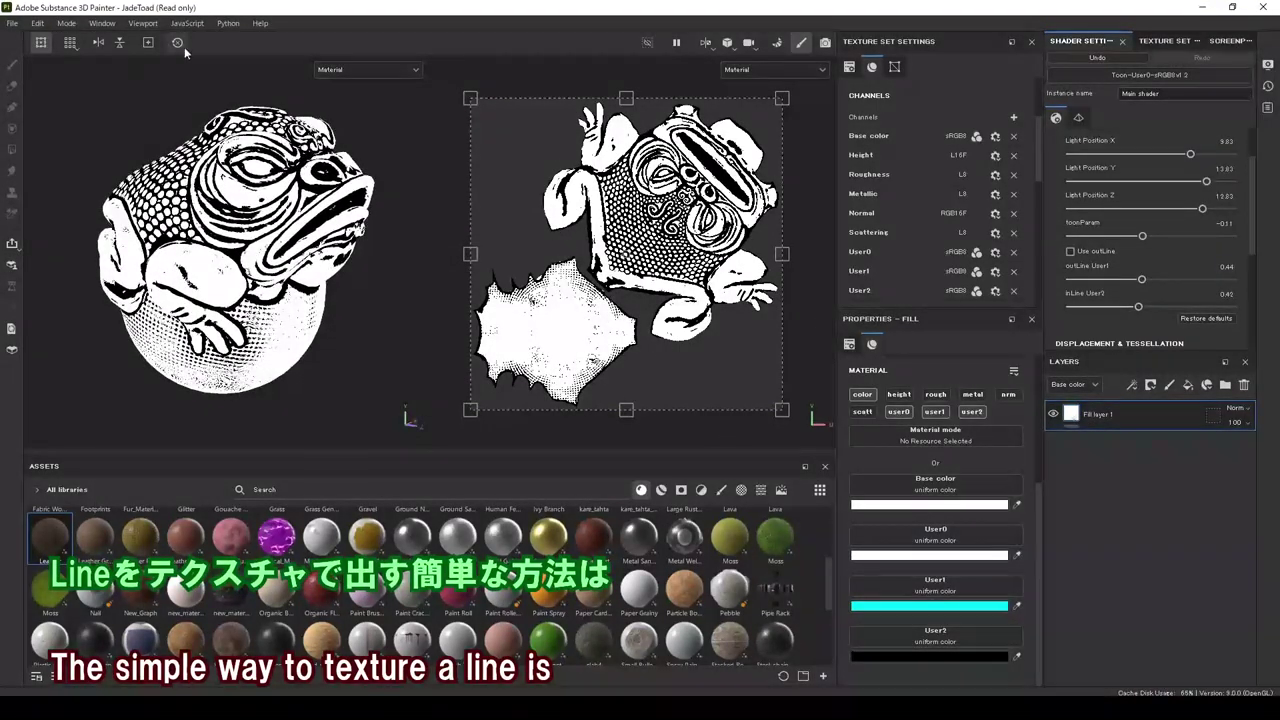
left_click(12, 22)
Set the texture export output directory to the Desktop
left_click(54, 216)
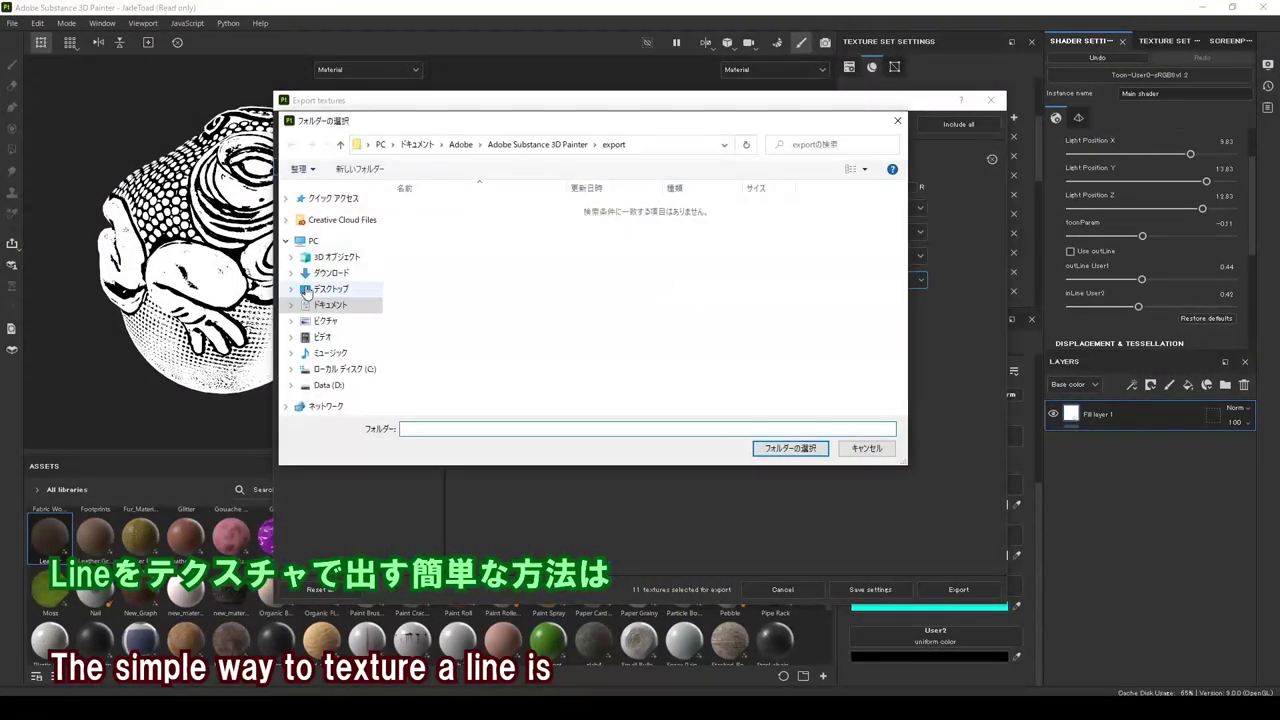
left_click(332, 288)
left_click(789, 447)
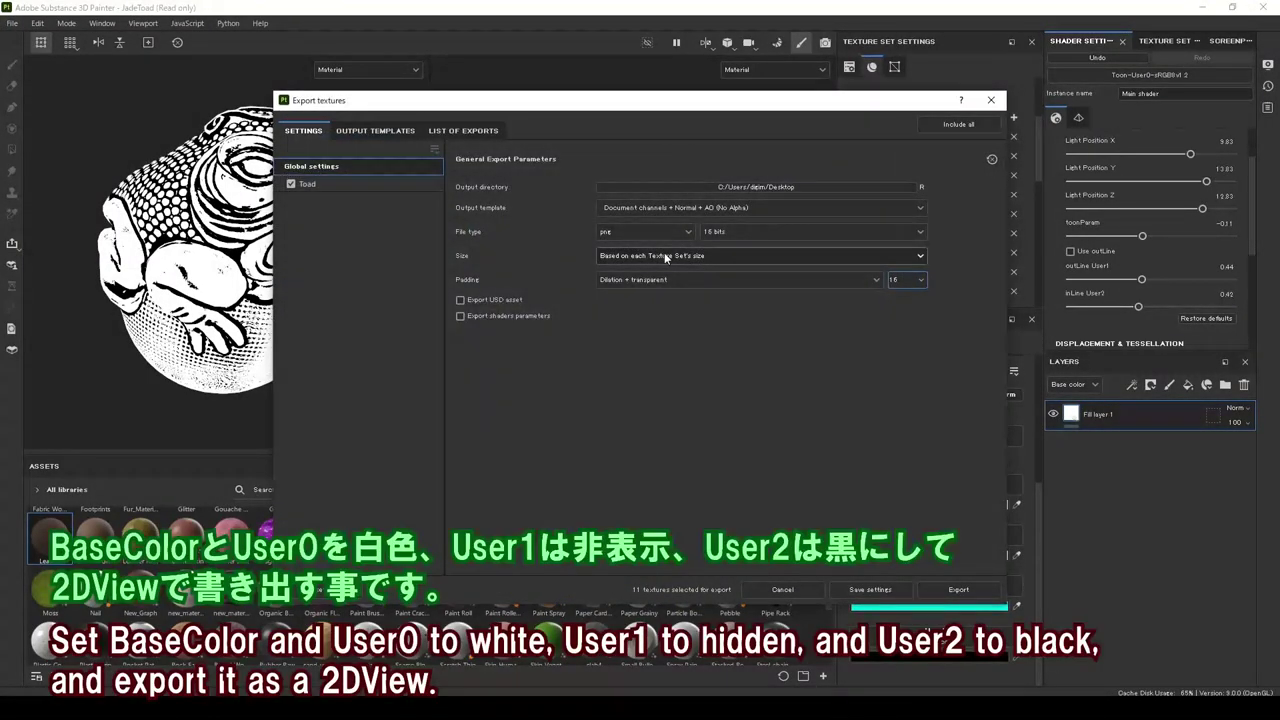
Export with the 2D View template and view the saved Toad_2D_View.png
left_click(728, 207)
left_click(617, 227)
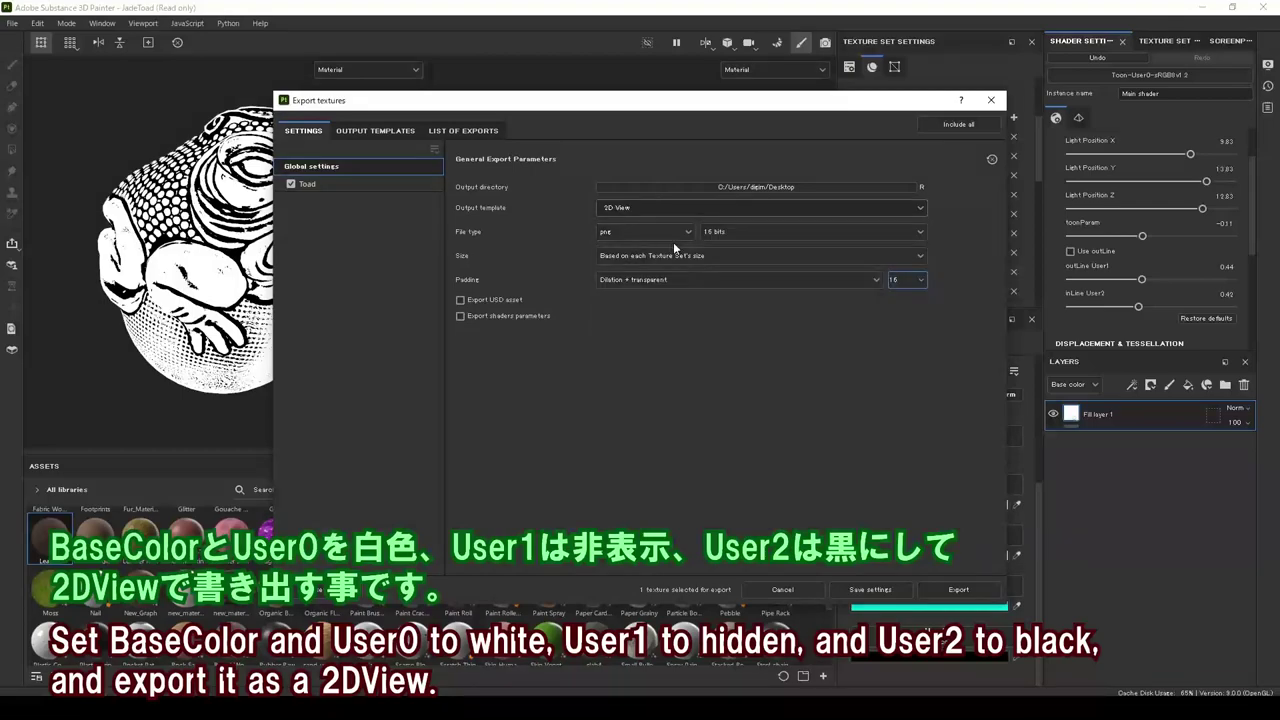
left_click(956, 588)
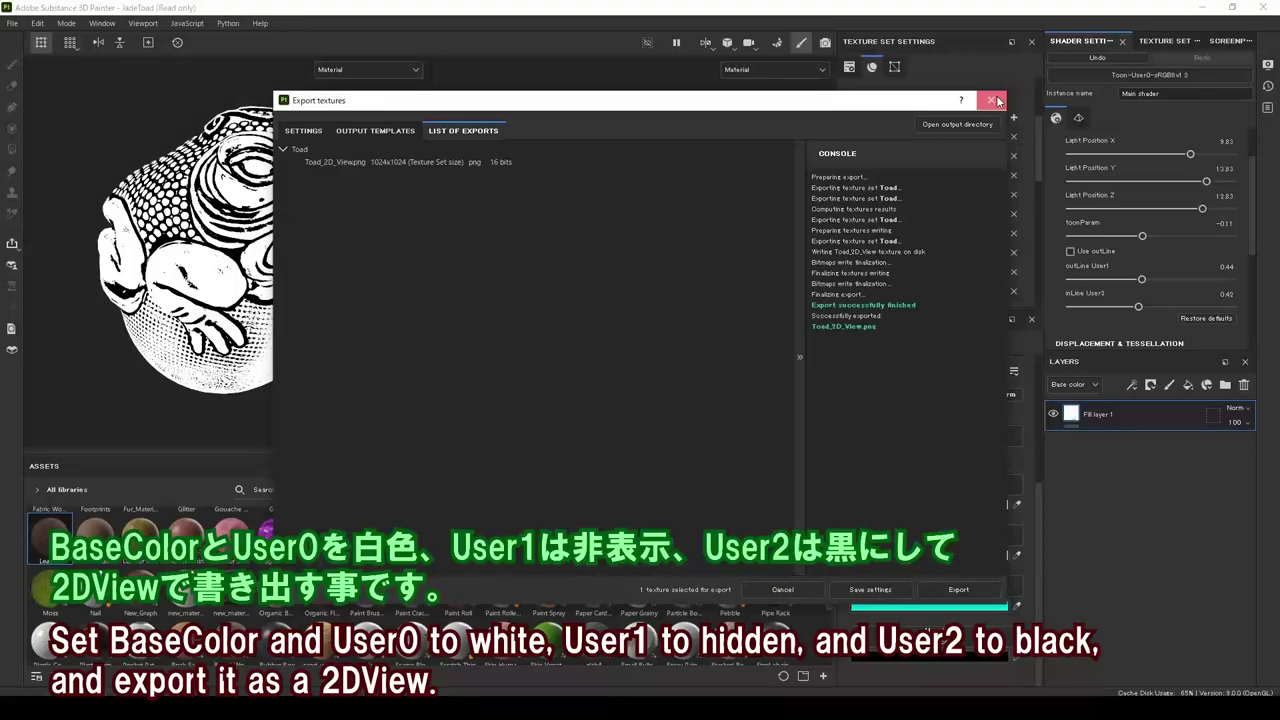
left_click(994, 101)
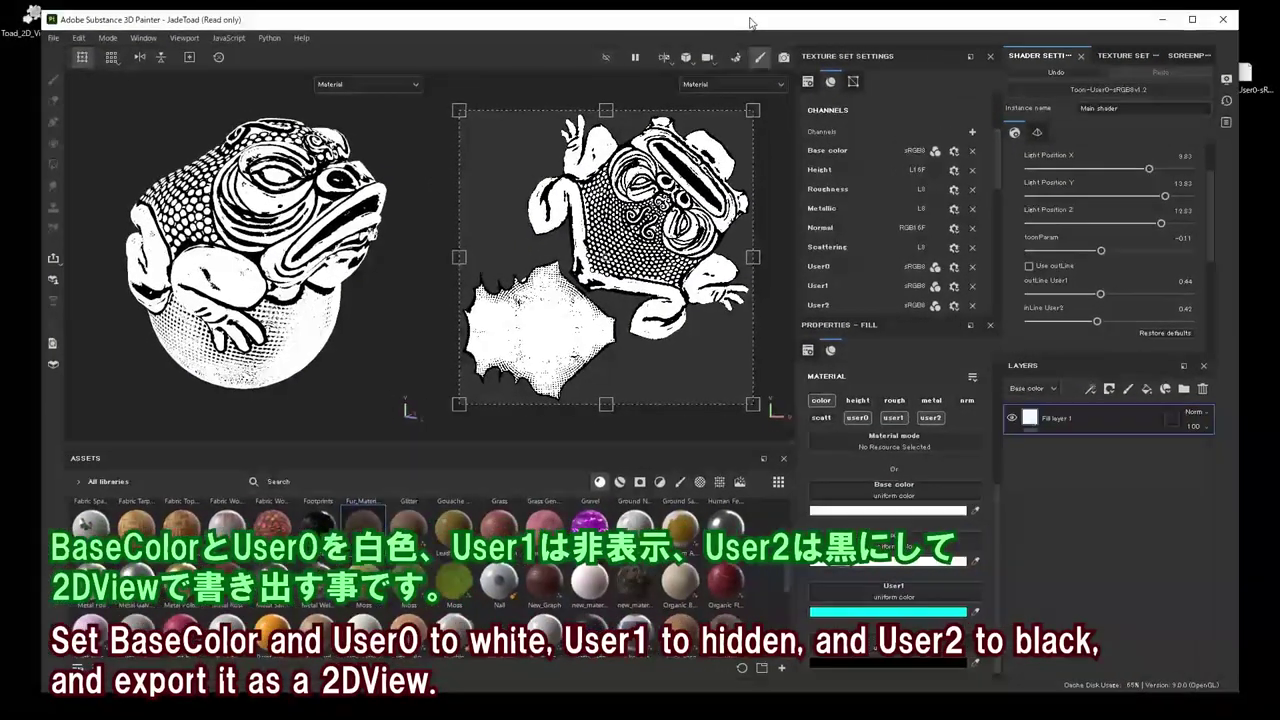
double_click(30, 18)
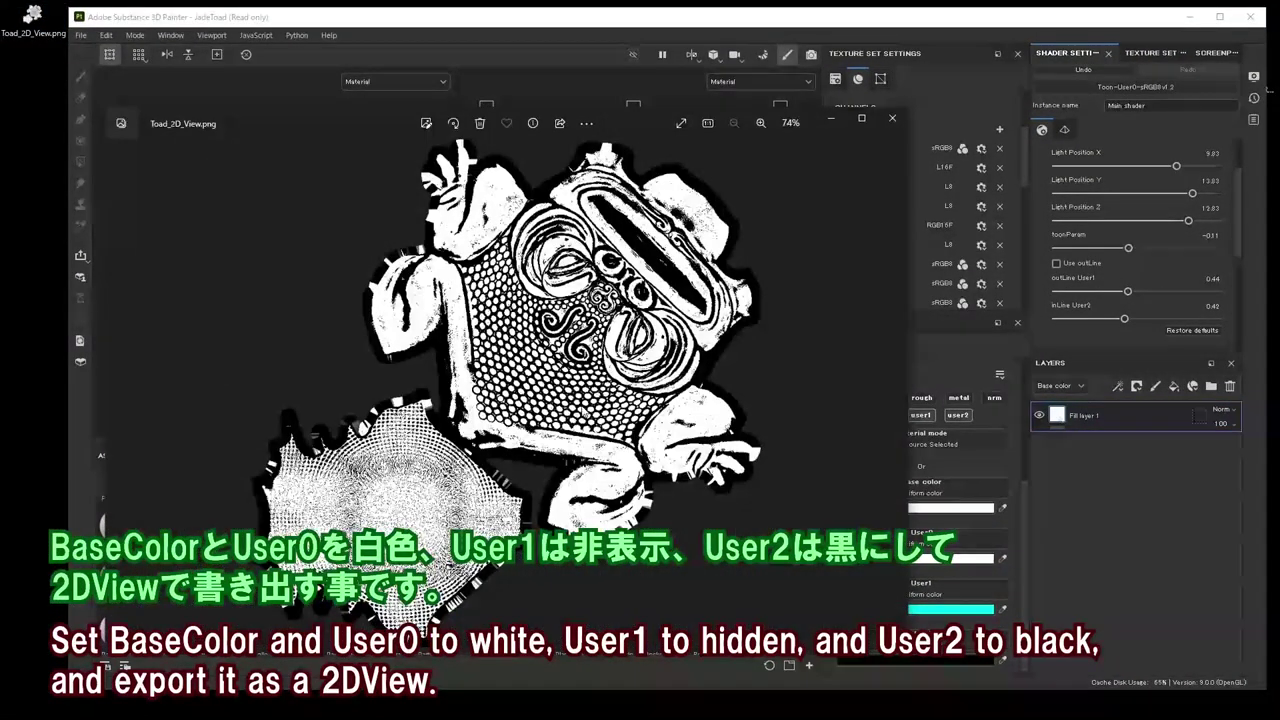
left_click(892, 118)
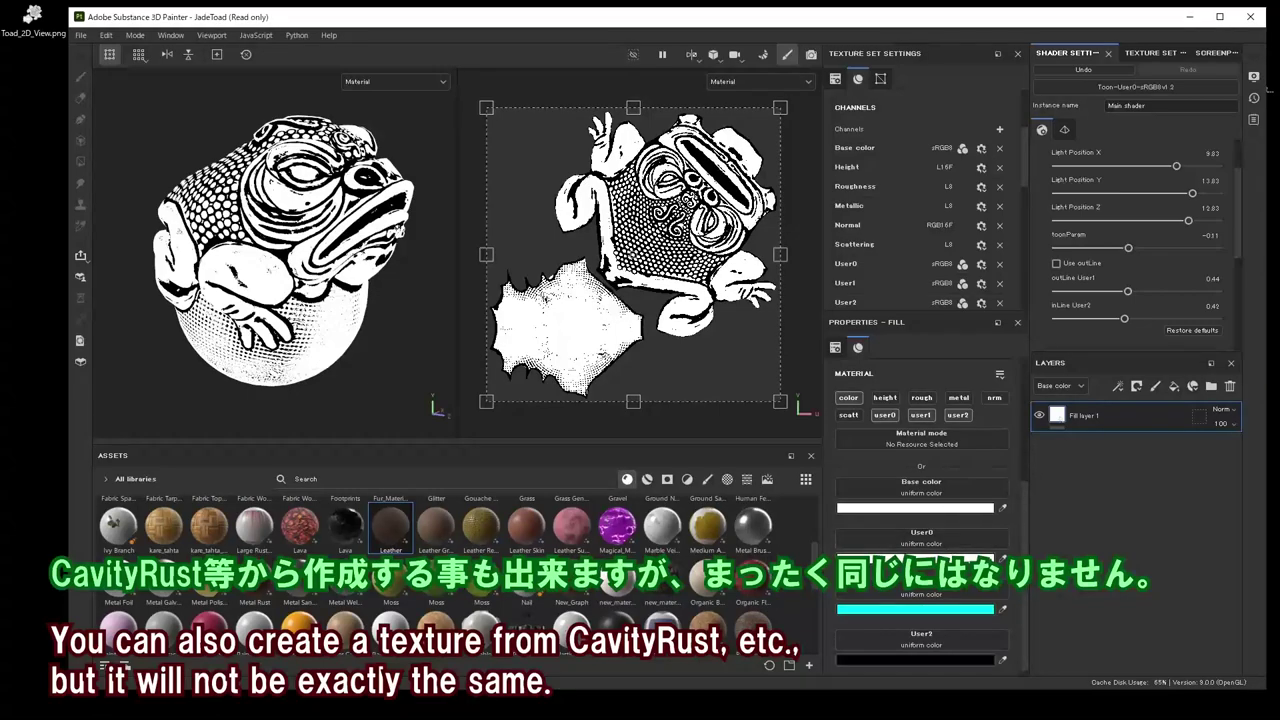
Make the fill's Base color pink and User0 a dark brown
left_click(915, 508)
left_click(1100, 520)
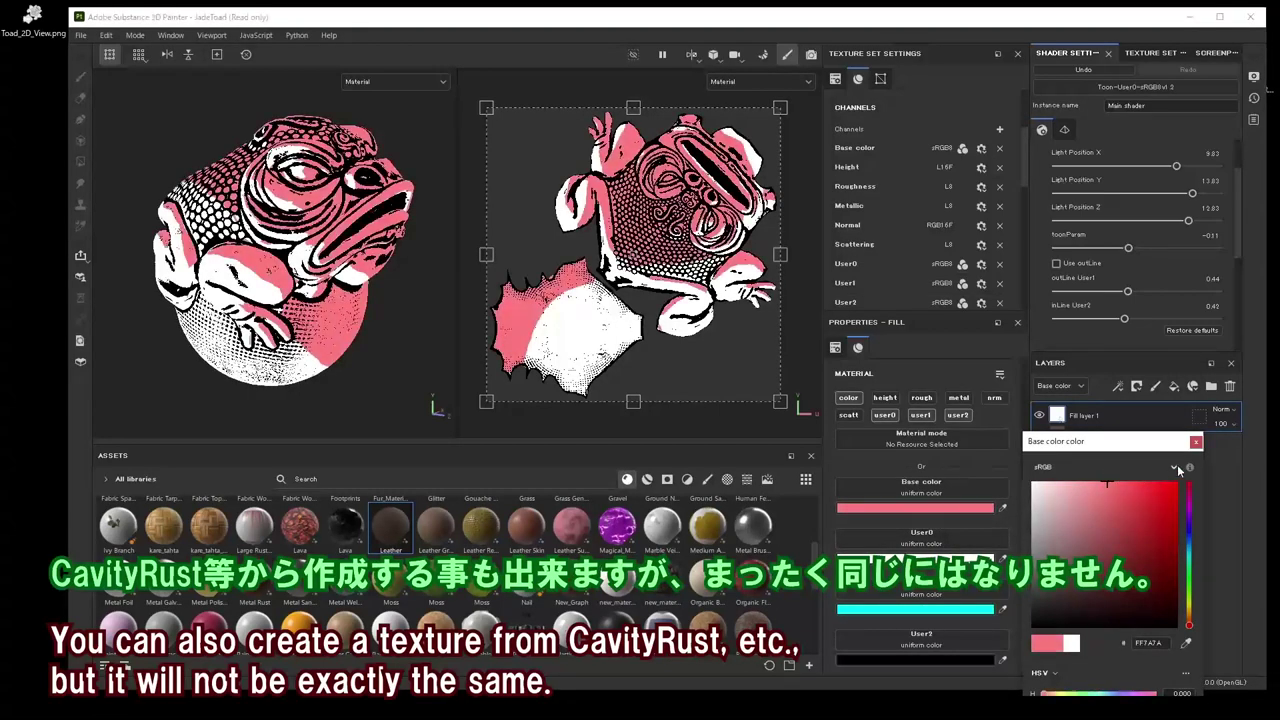
left_click(915, 558)
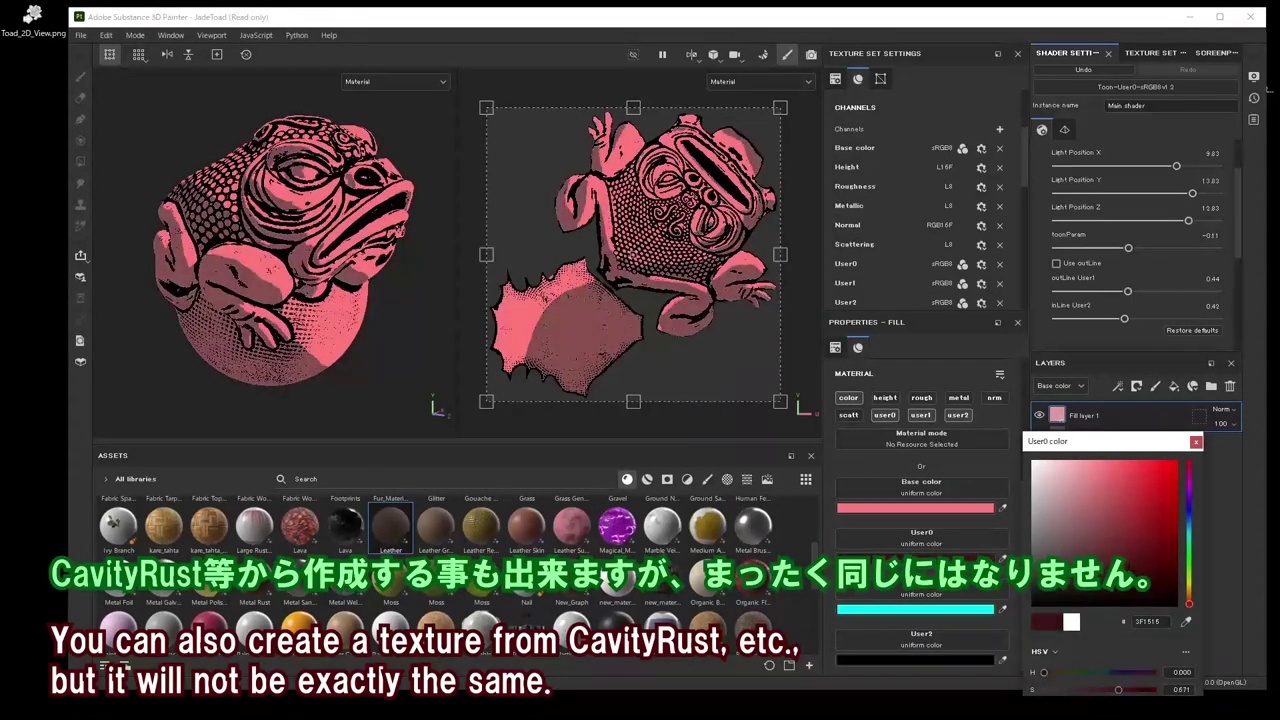
mouse_move(1178, 490)
left_mouse_down()
mouse_move(1181, 572)
mouse_move(1140, 552)
left_mouse_up()
left_click(1189, 596)
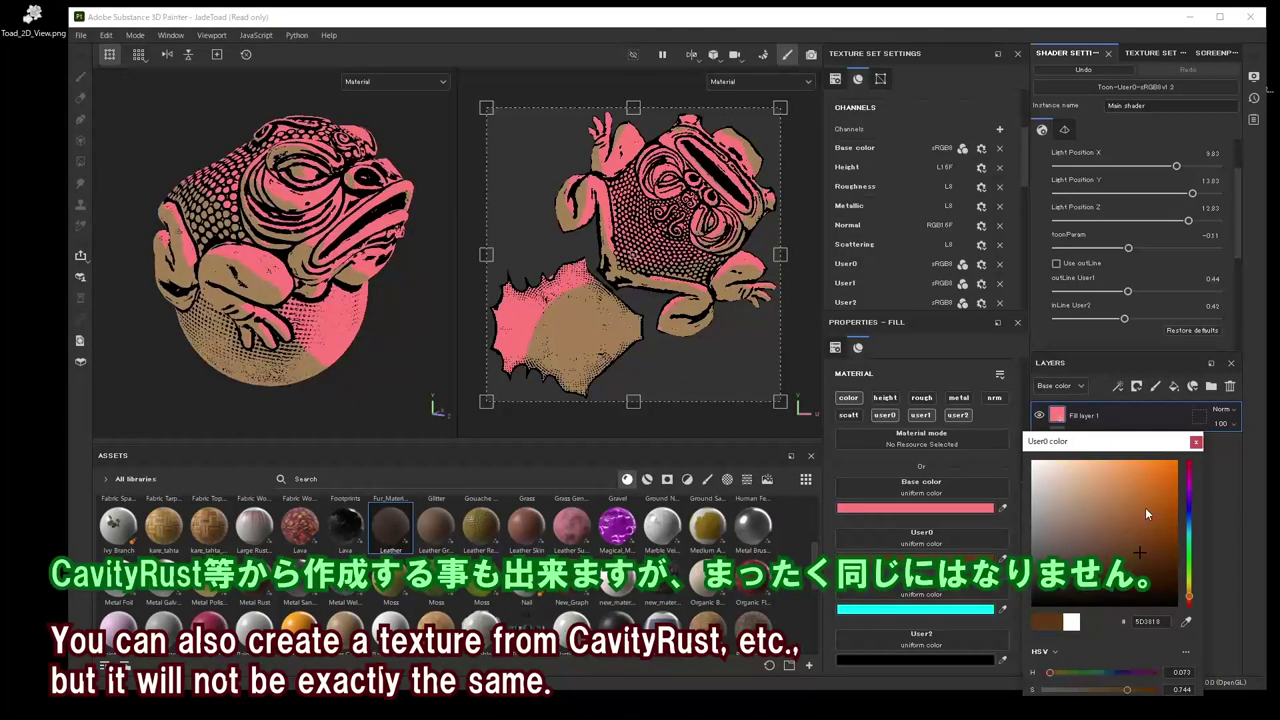
left_click(1189, 600)
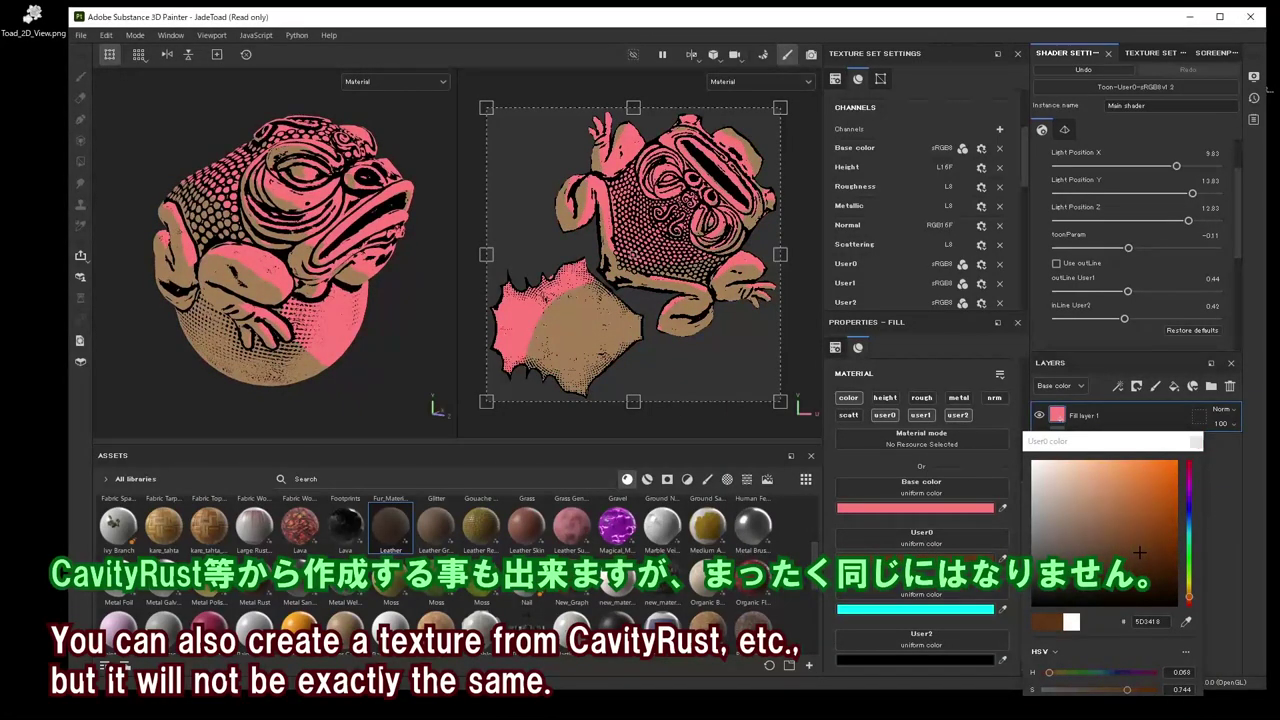
left_click(1156, 564)
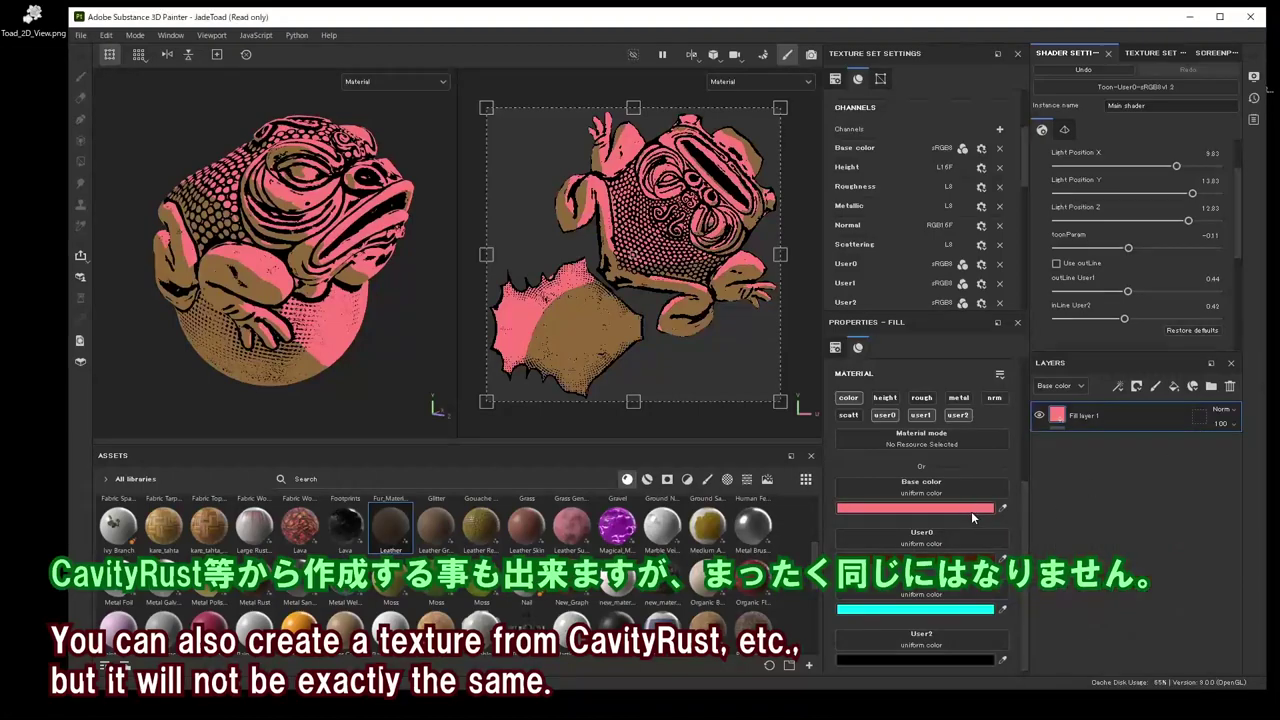
Shift the Base color from pink to peach and reopen the Export Textures settings
left_click(971, 511)
left_click(1189, 617)
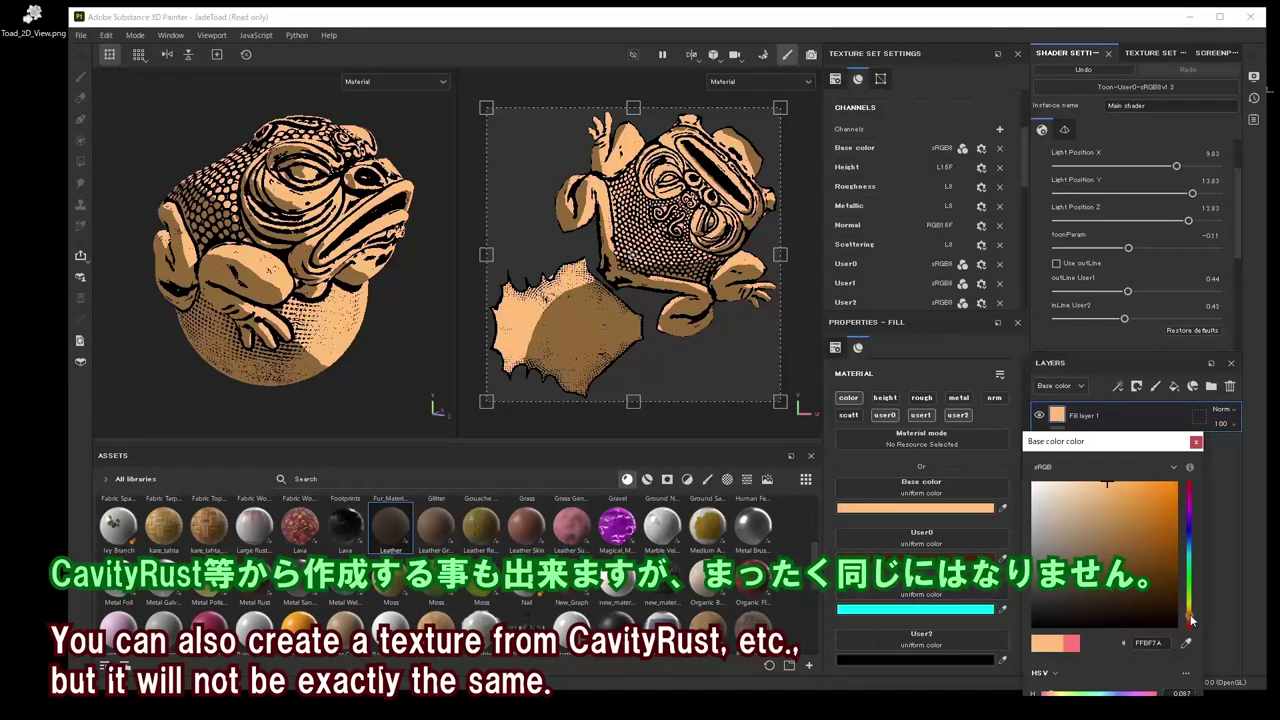
left_click(1196, 442)
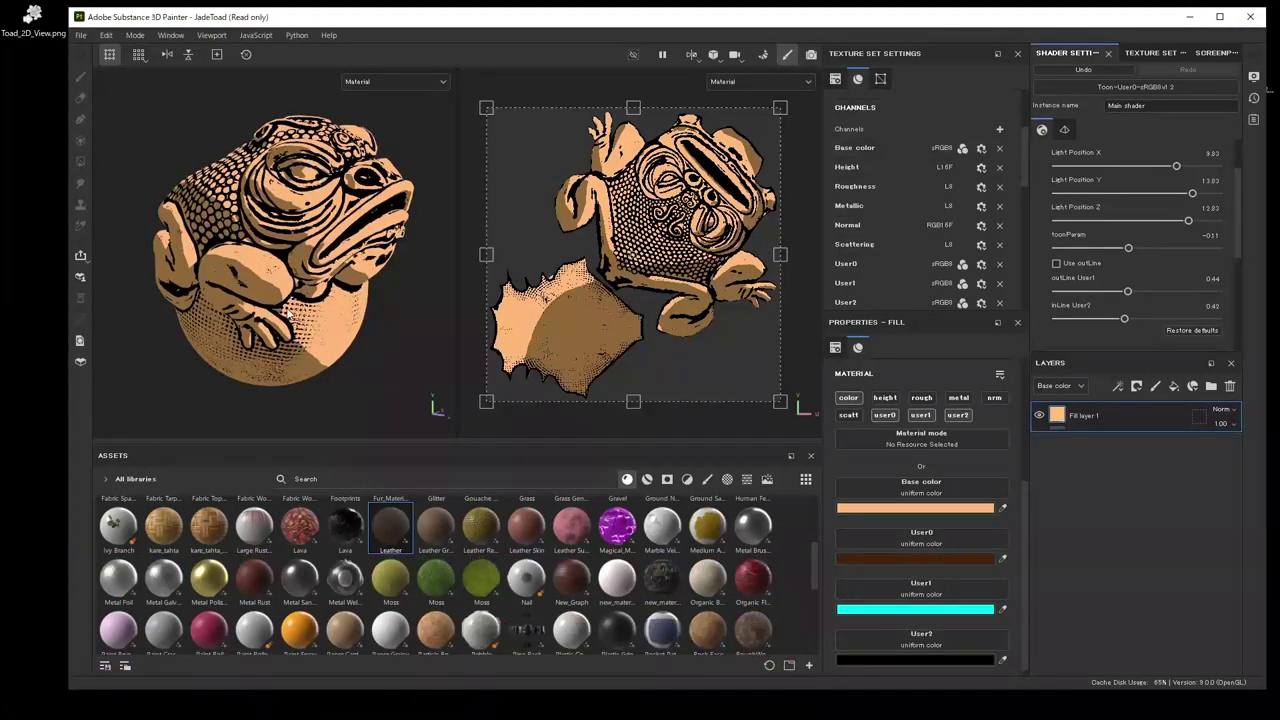
mouse_move(330, 300)
left_mouse_down("alt")
mouse_move(296, 313)
mouse_move(310, 300)
left_mouse_up("alt")
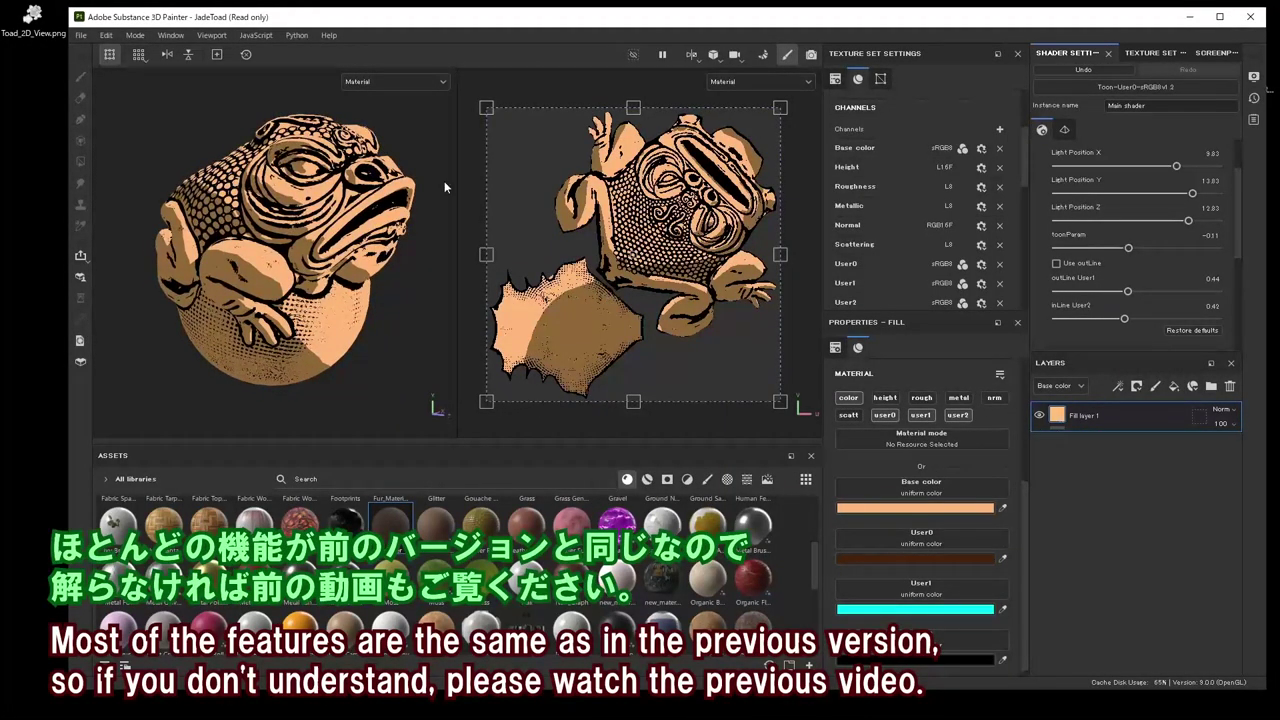
left_click(81, 35)
left_click(118, 228)
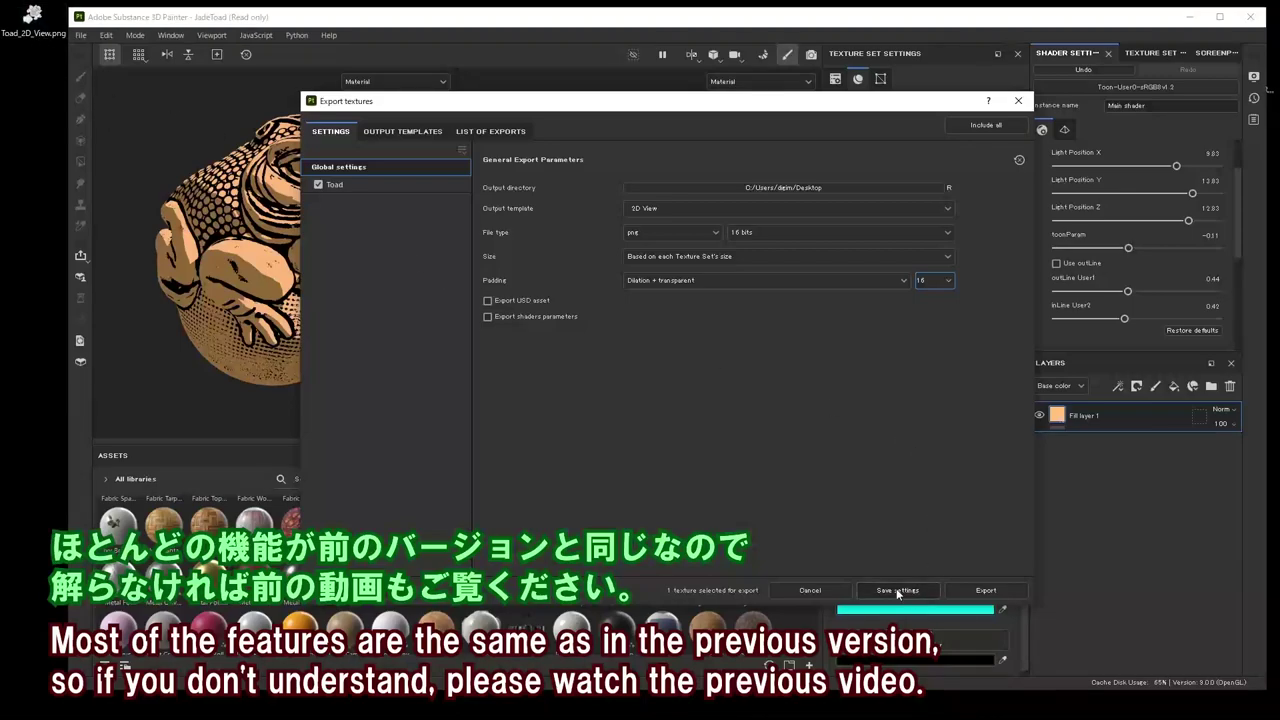
Re-export the peach Toad_2D_View.png, close its preview and the export dialog
left_click(1000, 593)
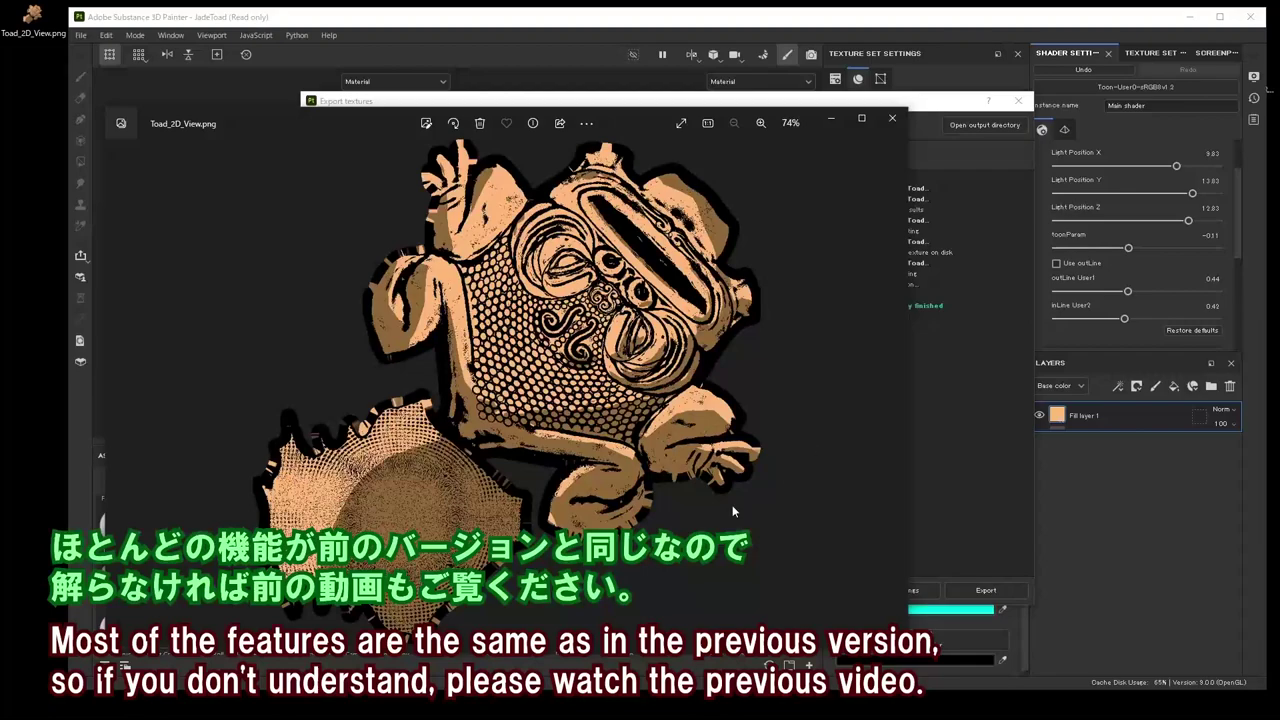
left_click(892, 118)
left_click(1018, 100)
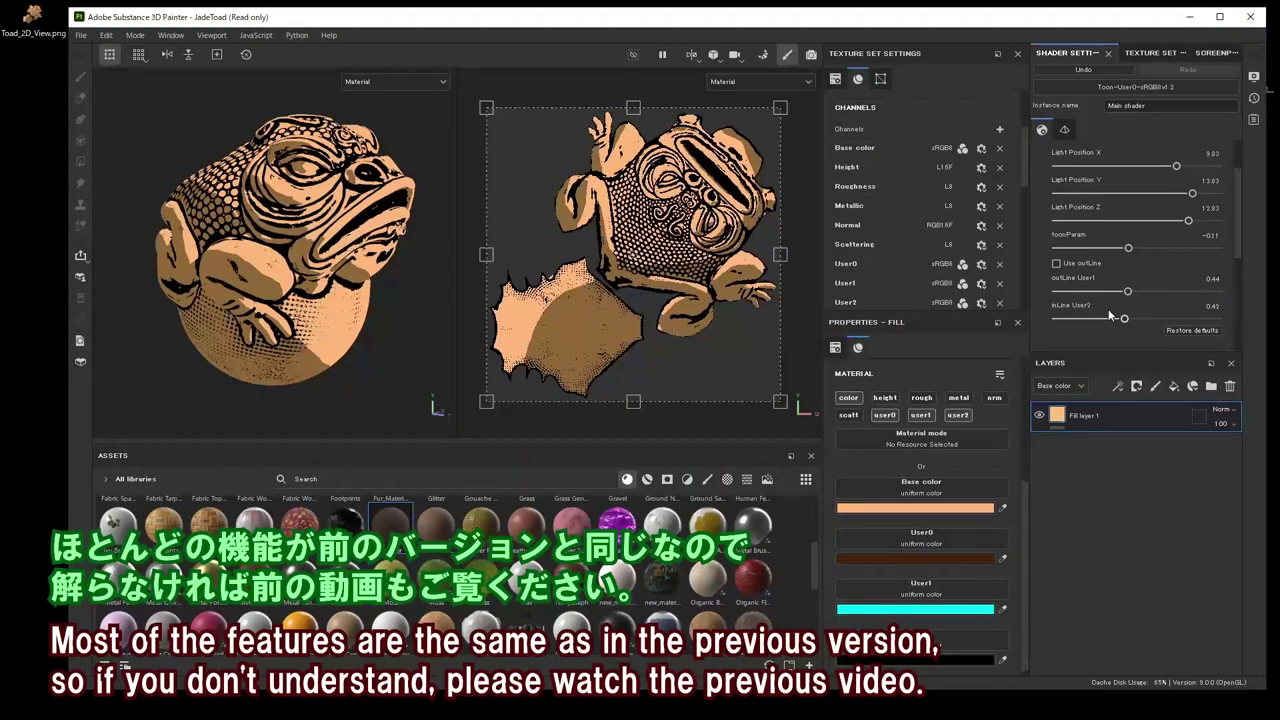
Recheck Use outLine to restore the cyan outline, then maximise the window
left_click(1057, 263)
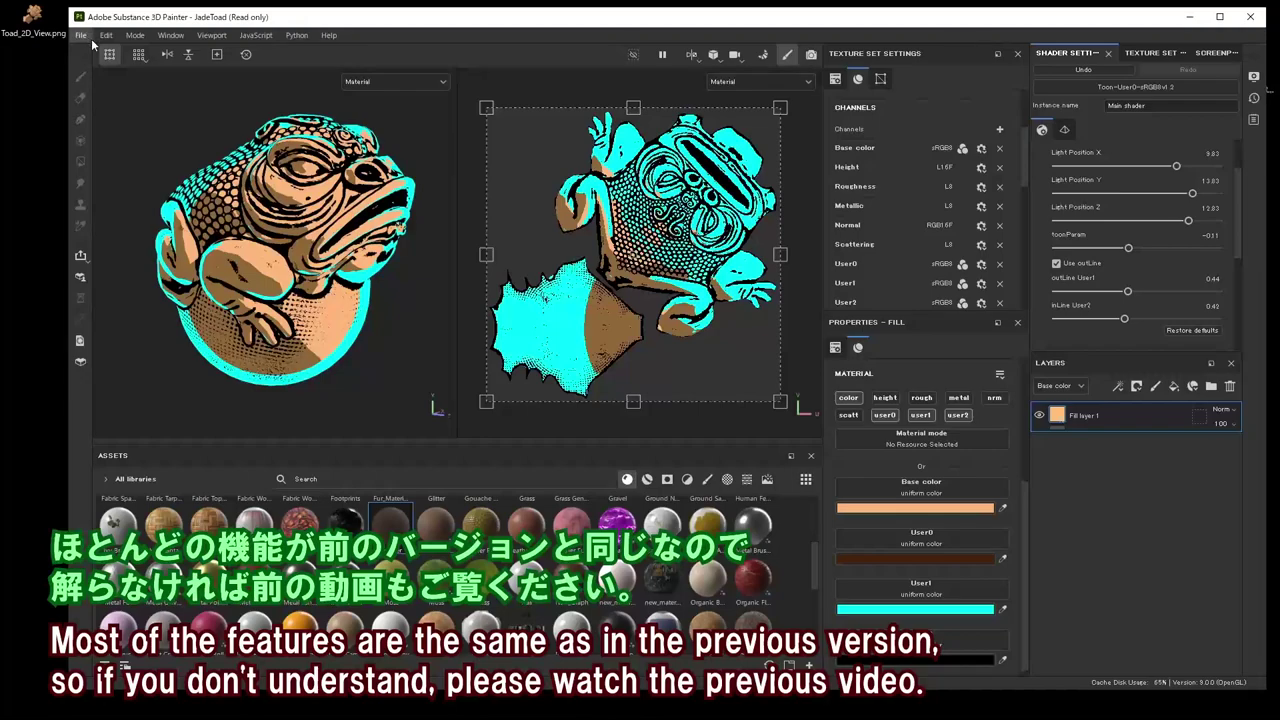
right_click_drag(300, 200, 347, 240, "shift")
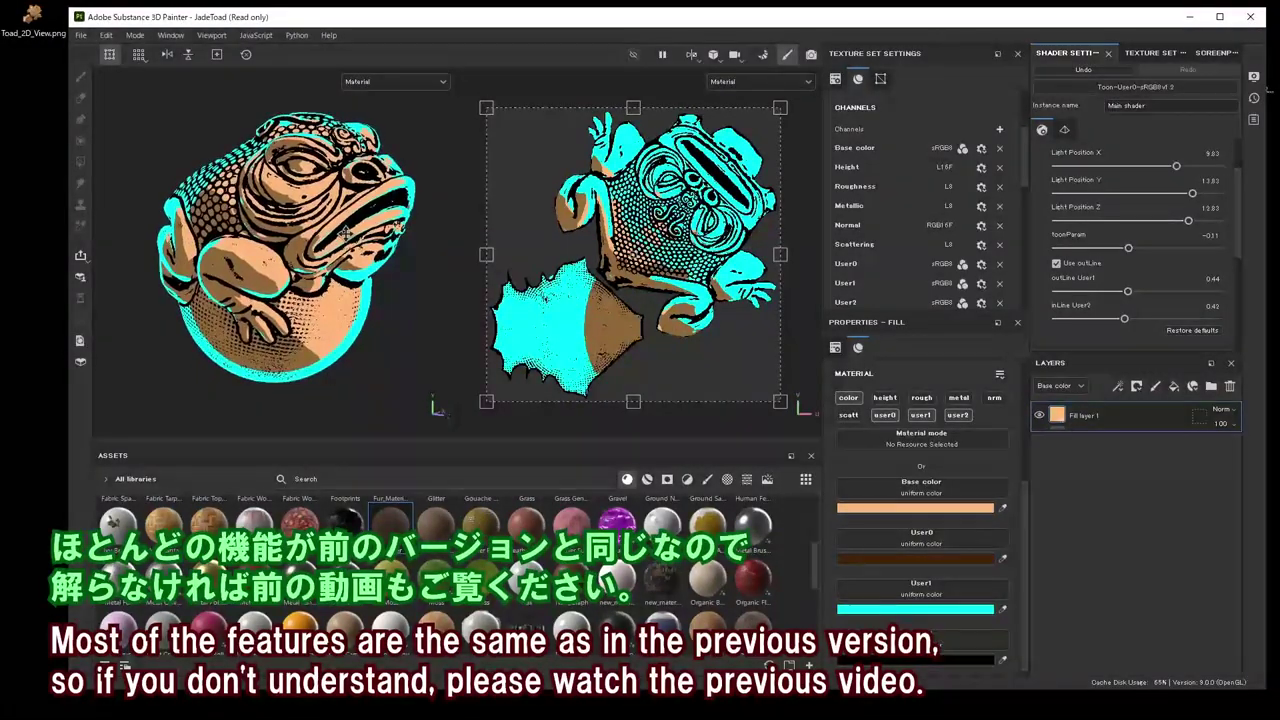
double_click(885, 18)
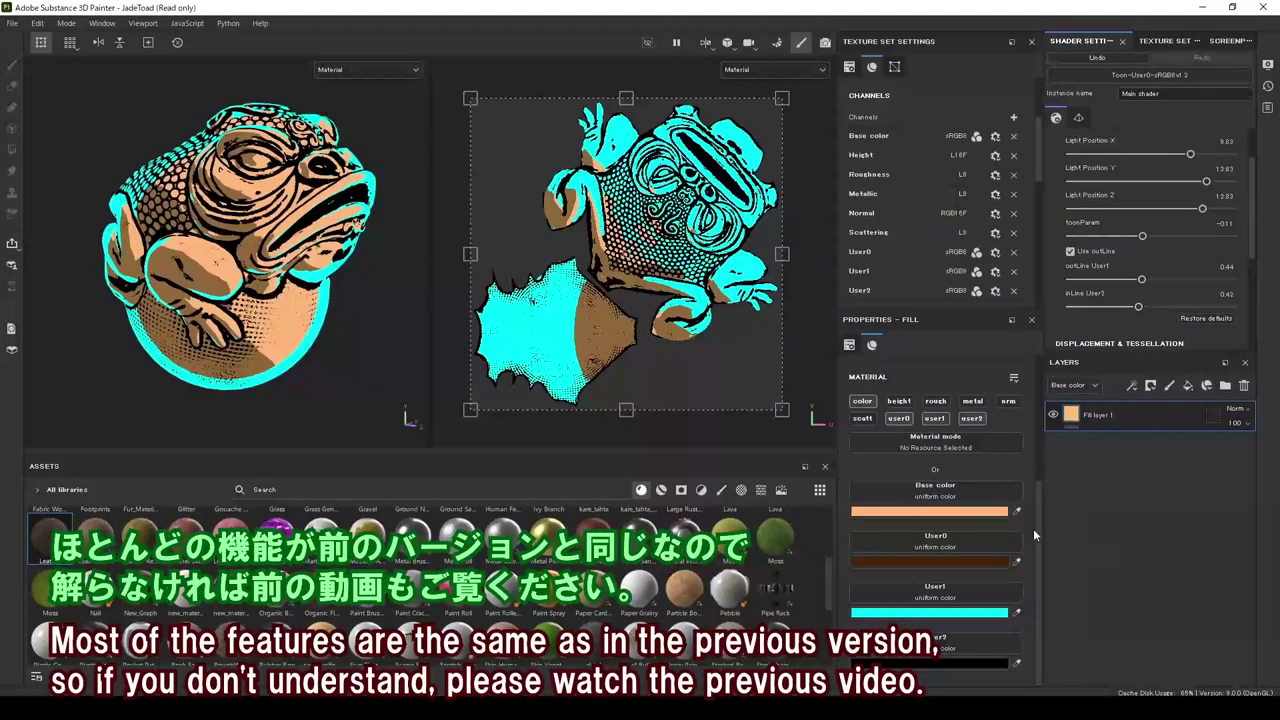